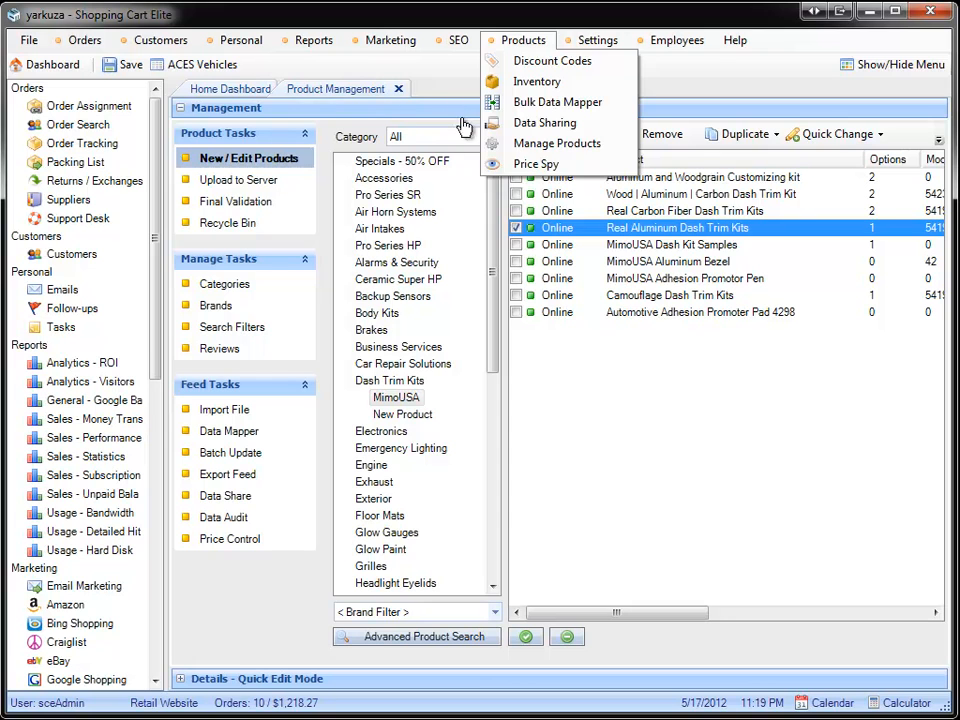
# - Open the Real Aluminum Dash Trim Kits product for editing and display its search settings
pyautogui.rightClick(622, 233)
pyautogui.click(722, 282)
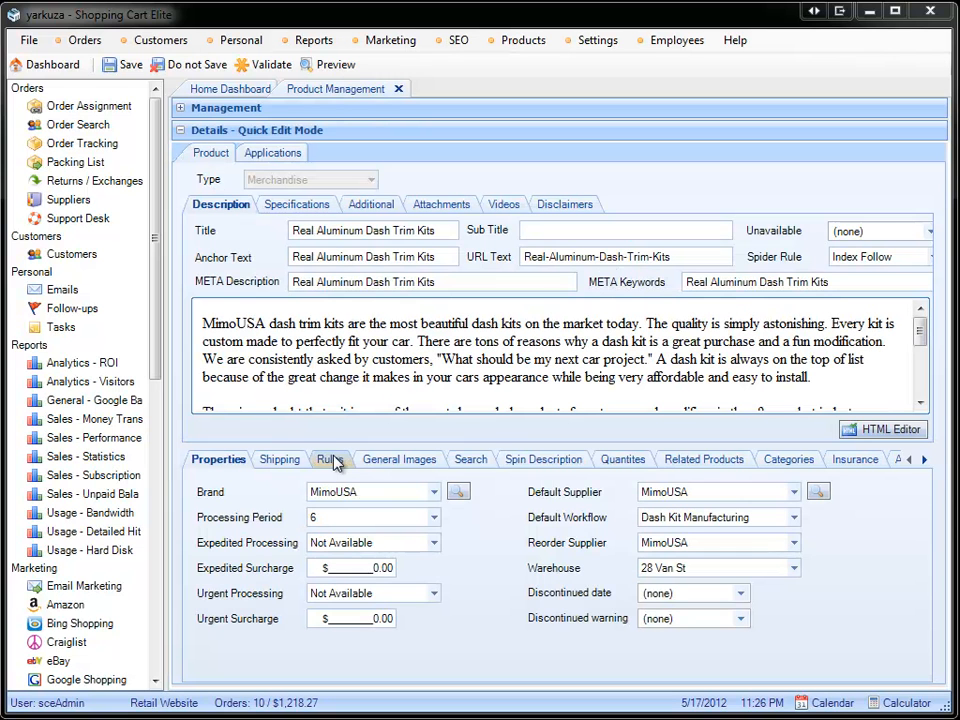
pyautogui.click(476, 462)
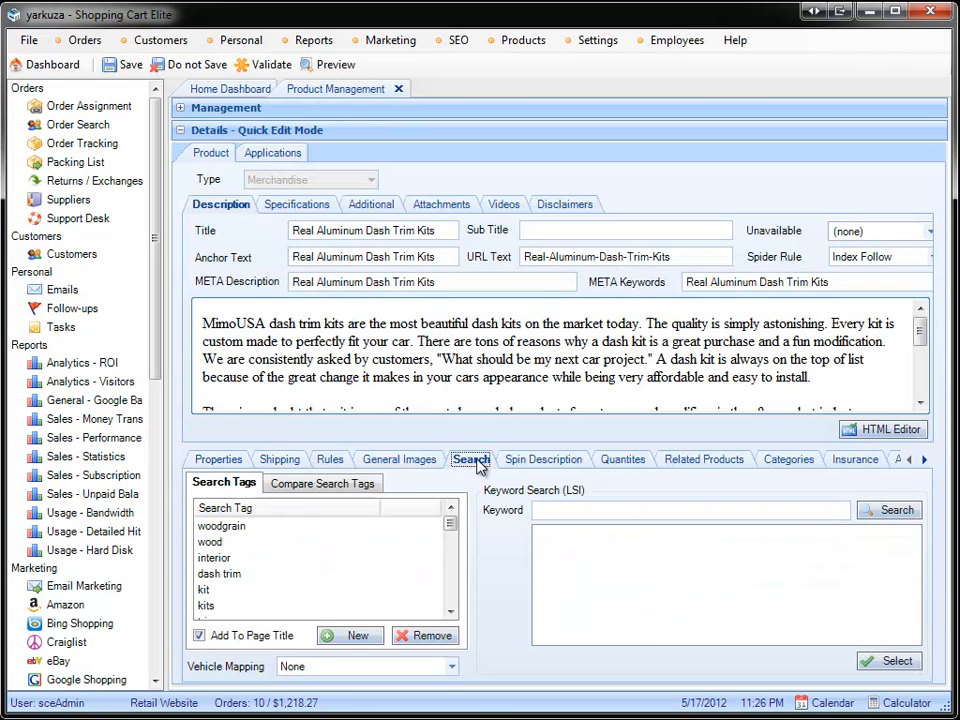
# - Examine the product's compare search tags, including sherwood and exotic wood dash
pyautogui.moveTo(449, 525)
pyautogui.mouseDown()
pyautogui.moveTo(450, 596)
pyautogui.moveTo(450, 523)
pyautogui.moveTo(452, 551)
pyautogui.moveTo(456, 530)
pyautogui.mouseUp()
pyautogui.click(315, 484)
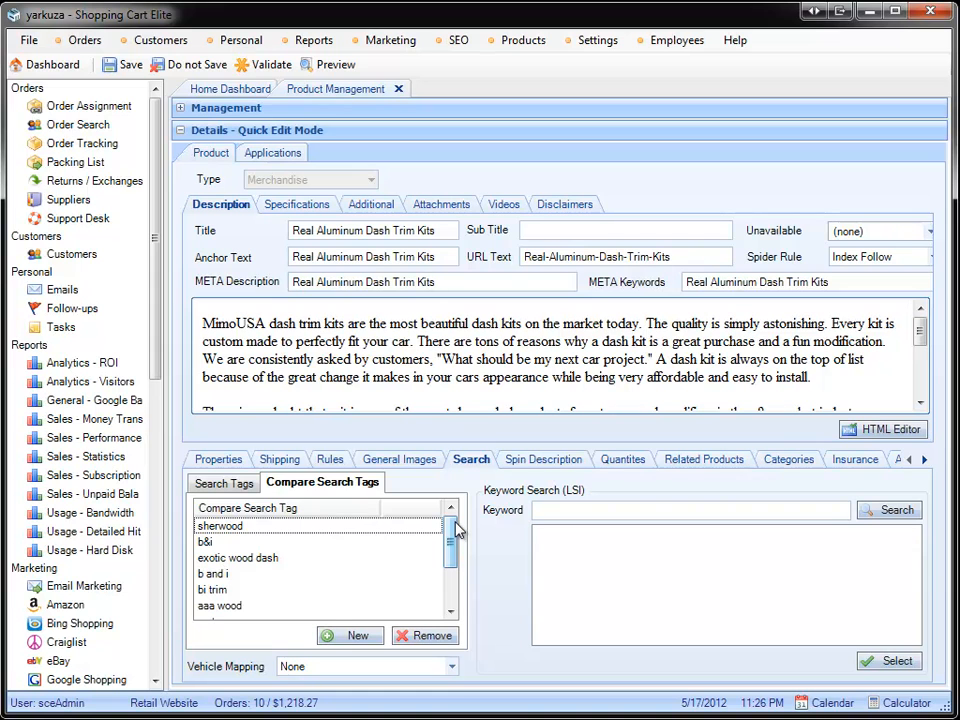
pyautogui.click(322, 482)
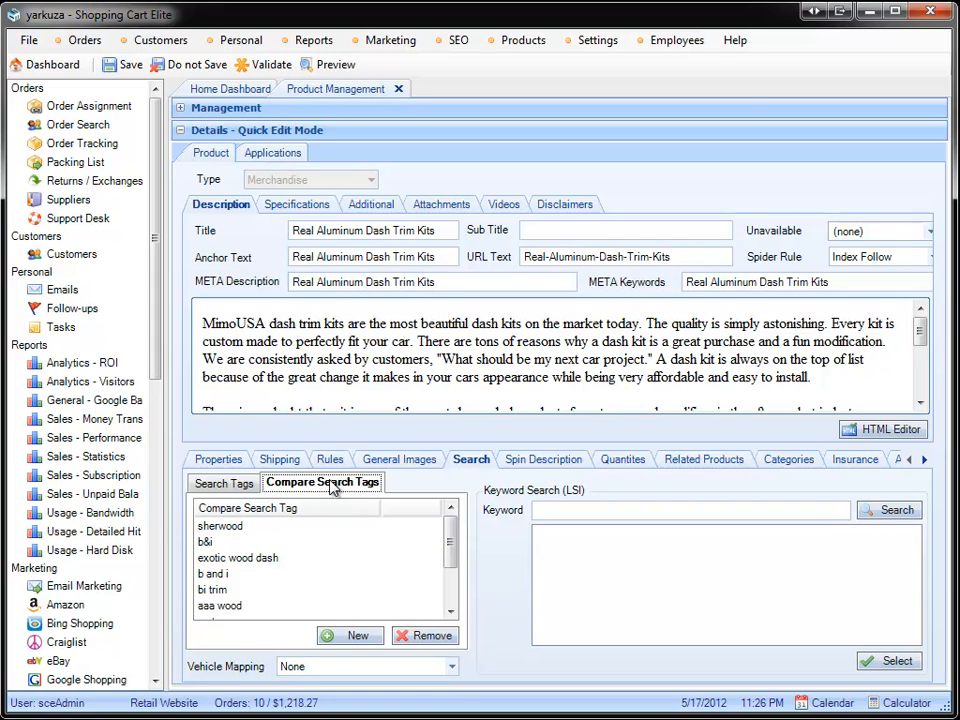
pyautogui.click(218, 530)
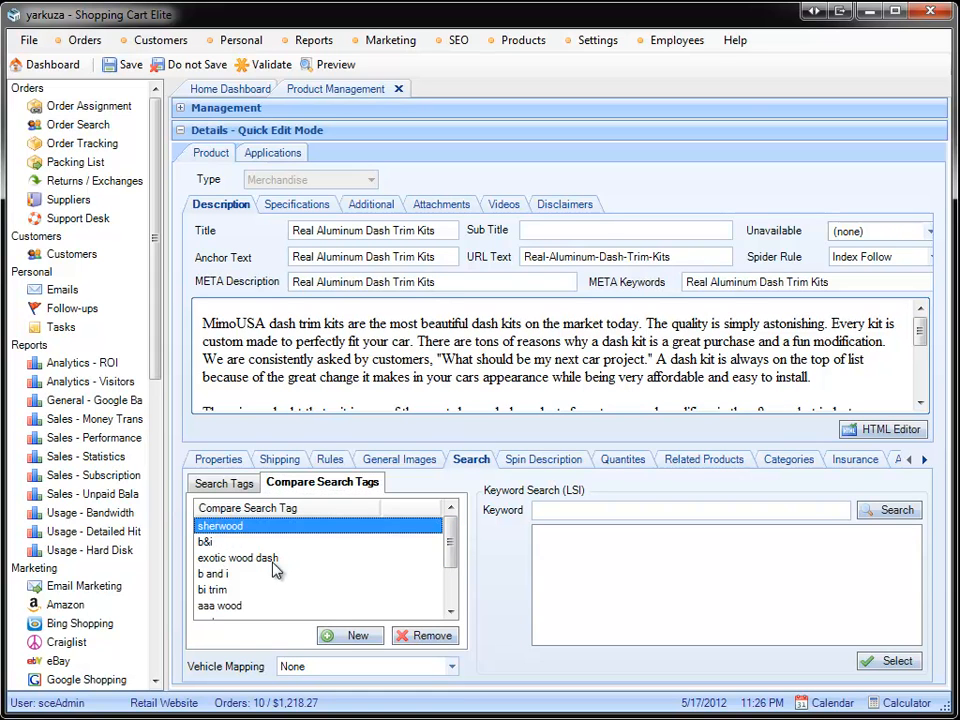
pyautogui.click(248, 558)
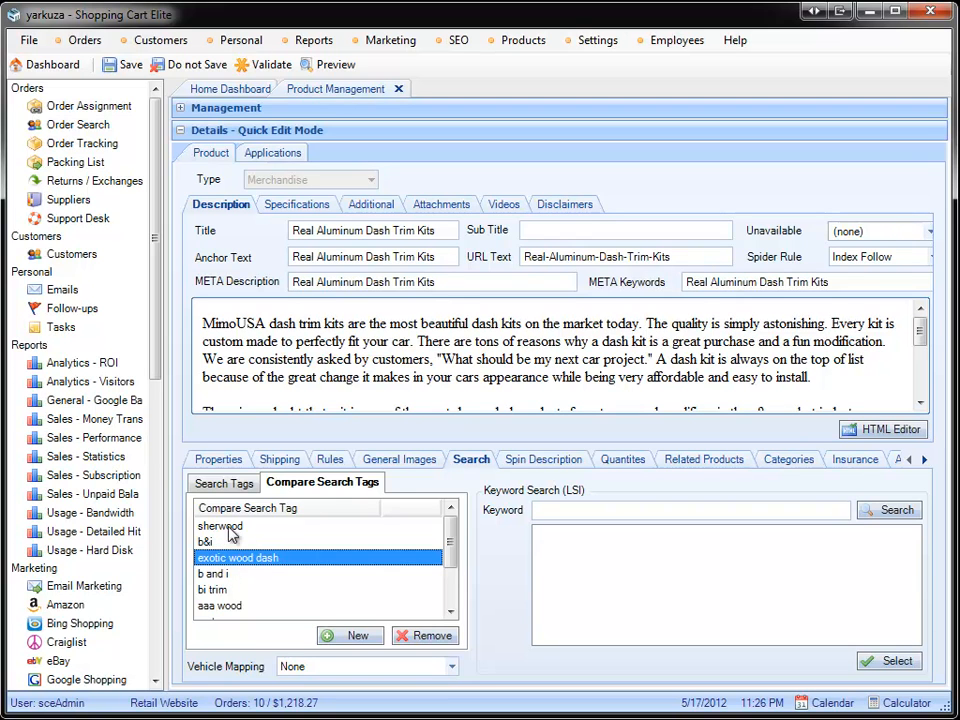
# - Review the full list of regular search tags assigned to Real Aluminum Dash Trim Kits
pyautogui.click(225, 483)
pyautogui.moveTo(447, 519); pyautogui.dragTo(448, 602)
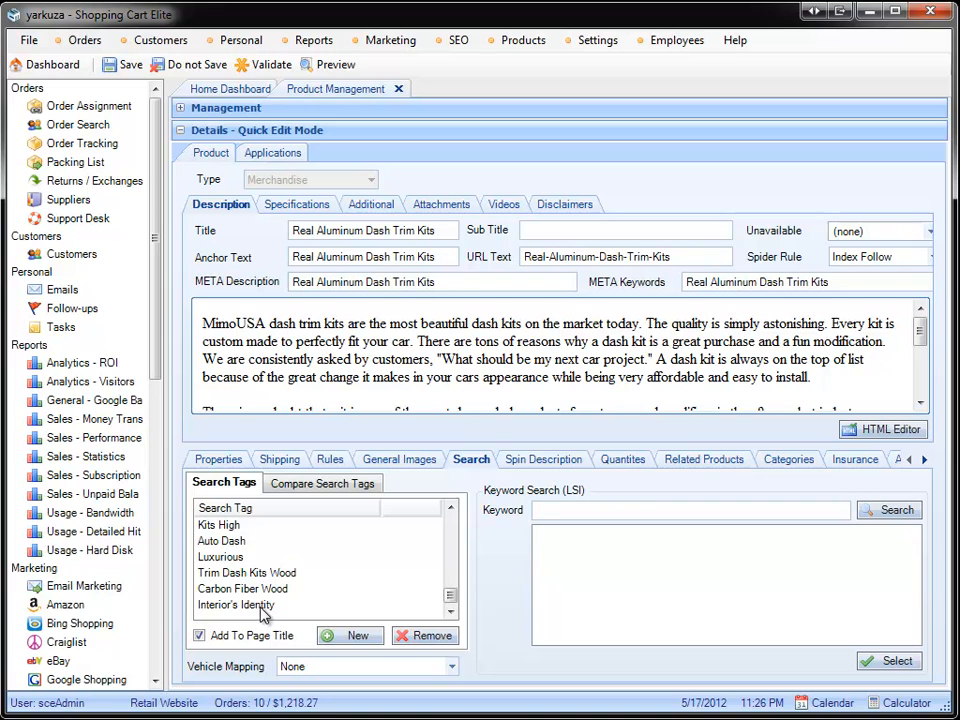
pyautogui.scroll(1, 330, 576)
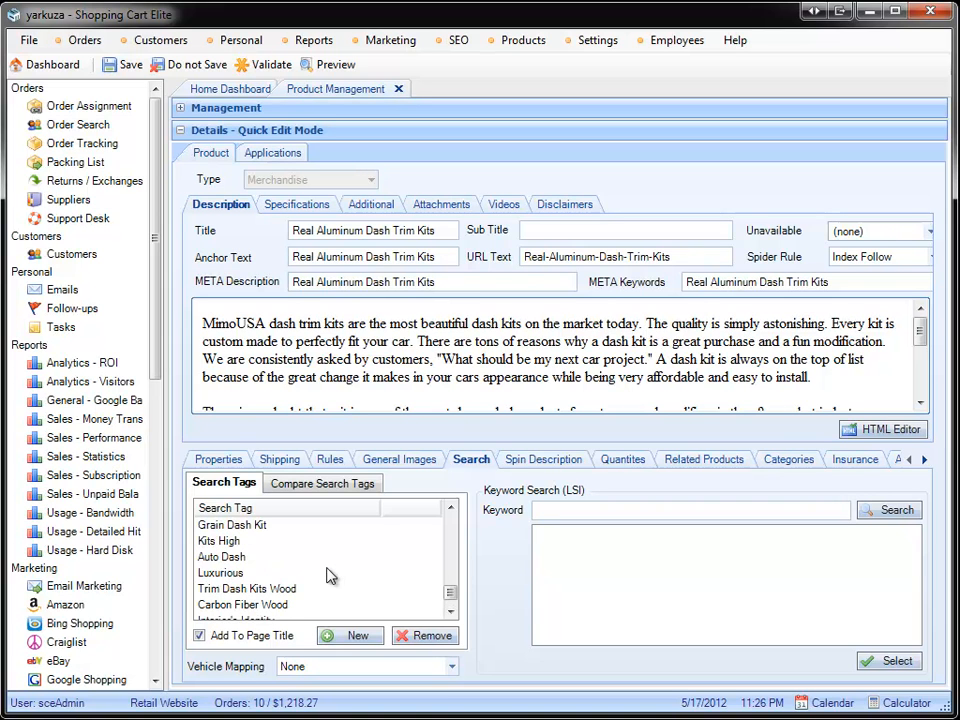
pyautogui.scroll(11, 330, 576)
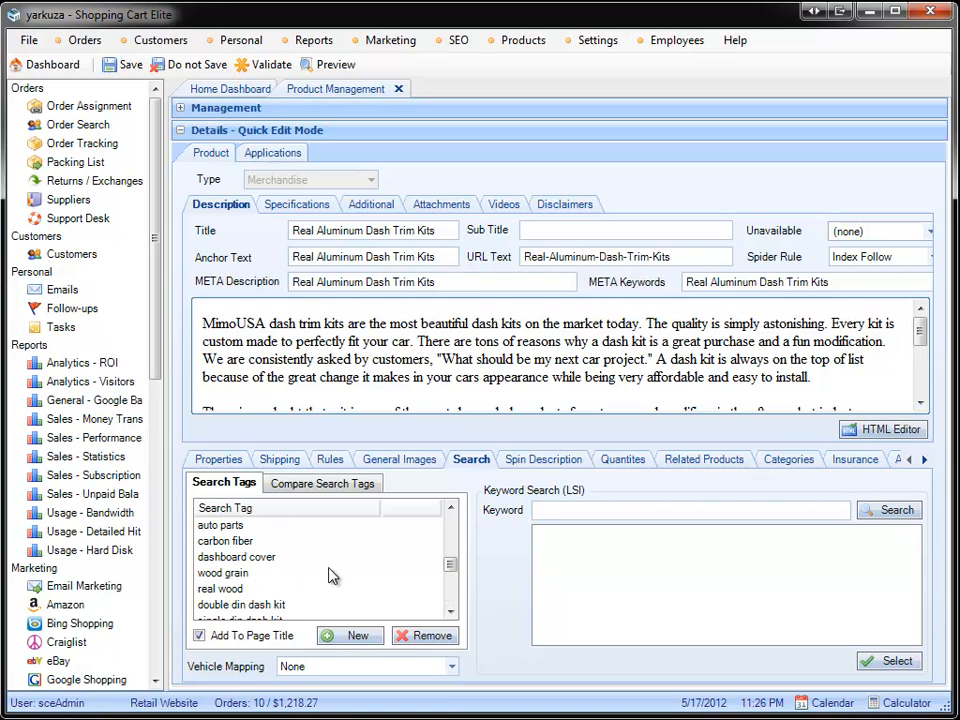
pyautogui.moveTo(450, 566); pyautogui.dragTo(450, 521)
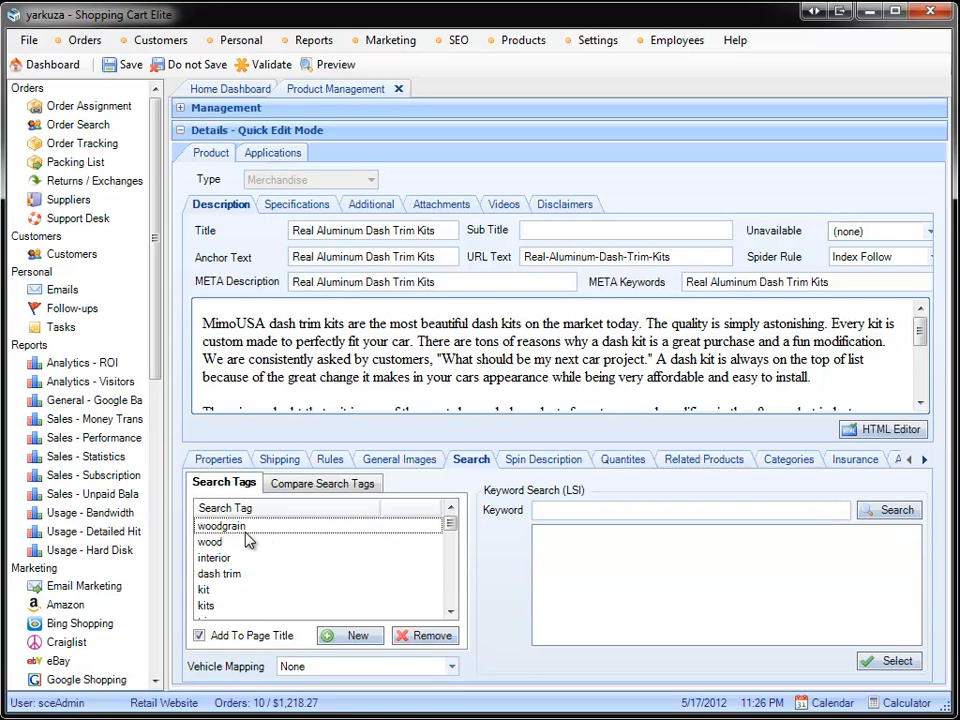
pyautogui.scroll(-4, 238, 562)
pyautogui.click(236, 589)
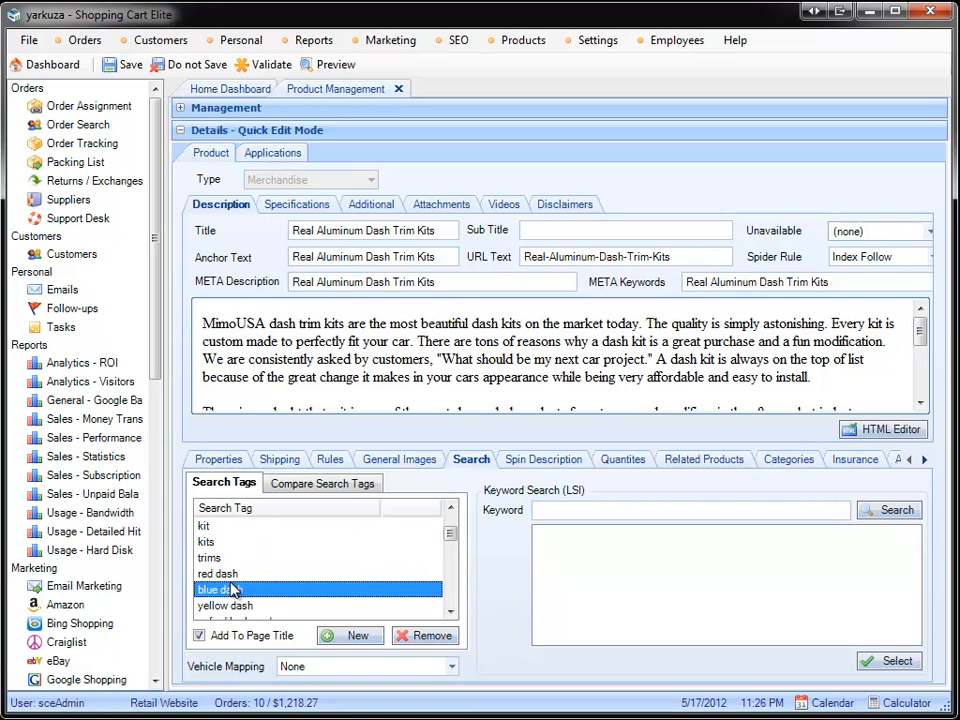
pyautogui.moveTo(450, 533)
pyautogui.mouseDown()
pyautogui.moveTo(456, 548)
pyautogui.moveTo(467, 528)
pyautogui.mouseUp()
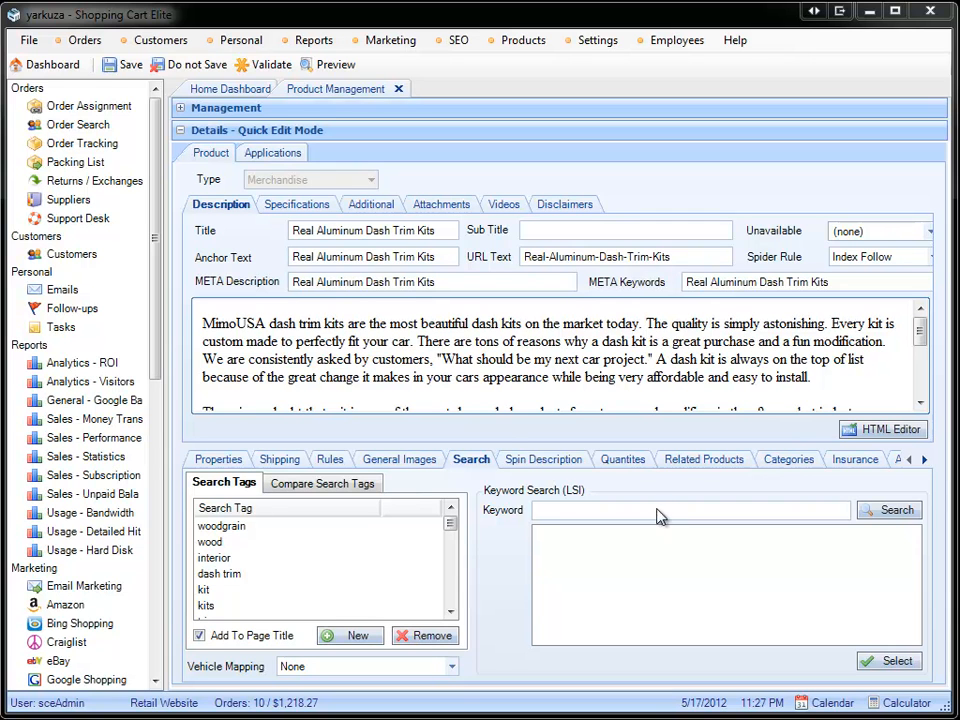
pyautogui.click(250, 510)
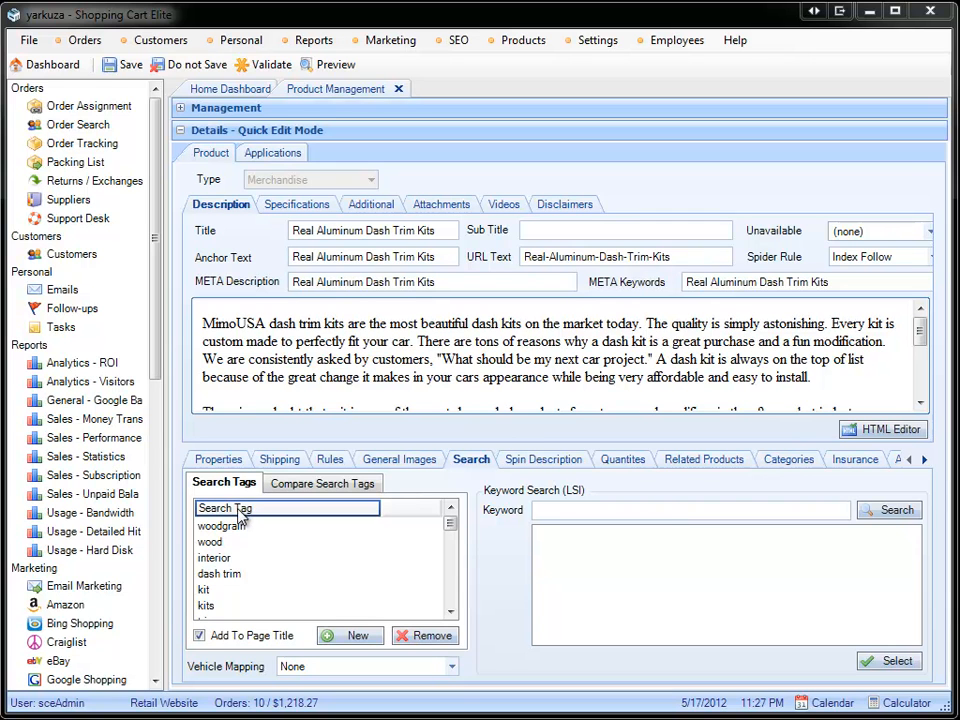
# - View the search tags in Bulk Quick Edit for the wood, carbon fiber and aluminum dash trim kits, and close it without saving
pyautogui.click(184, 107)
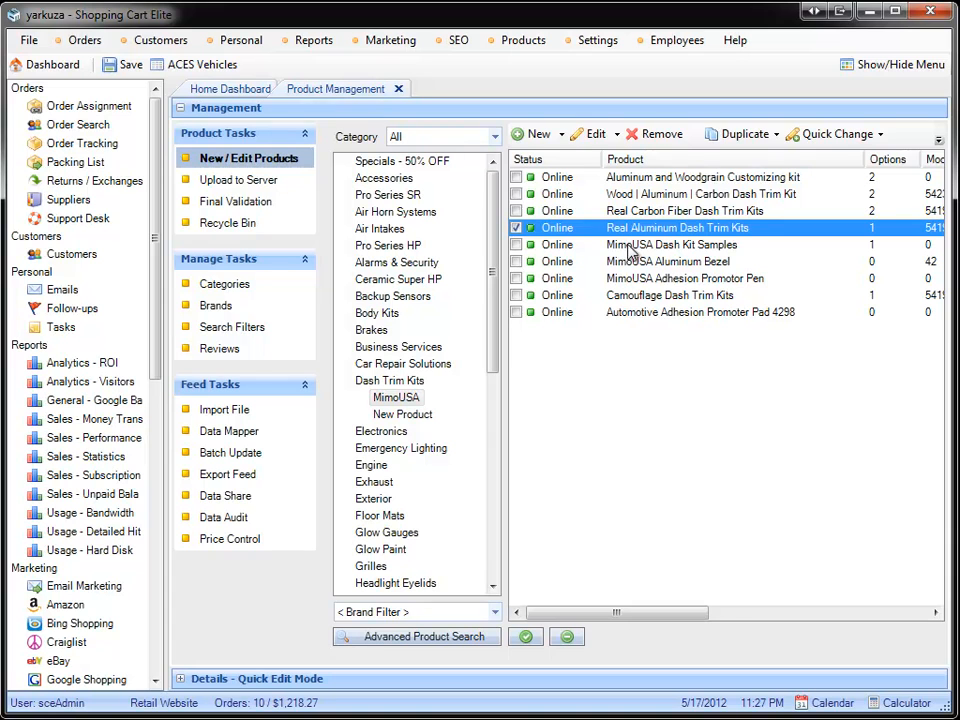
pyautogui.click(516, 210)
pyautogui.click(516, 194)
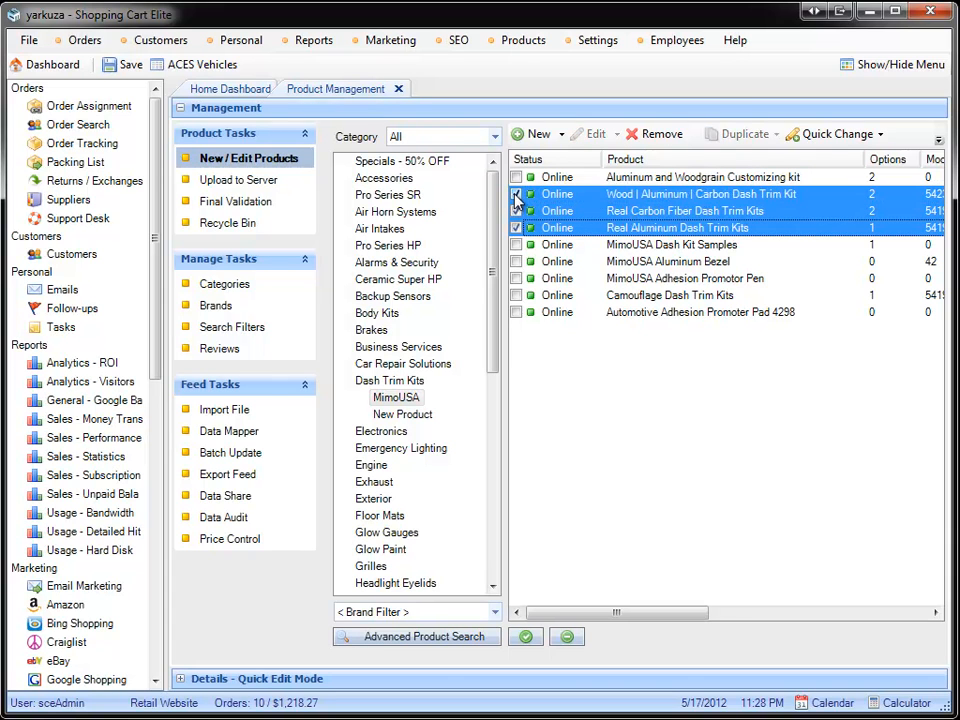
pyautogui.rightClick(667, 207)
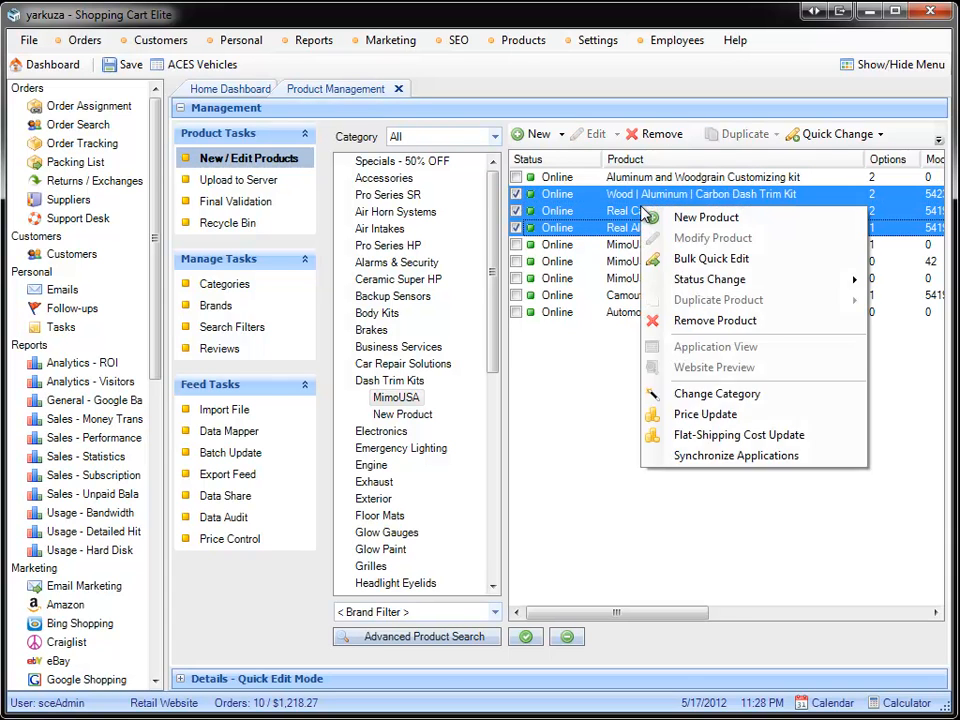
pyautogui.click(702, 260)
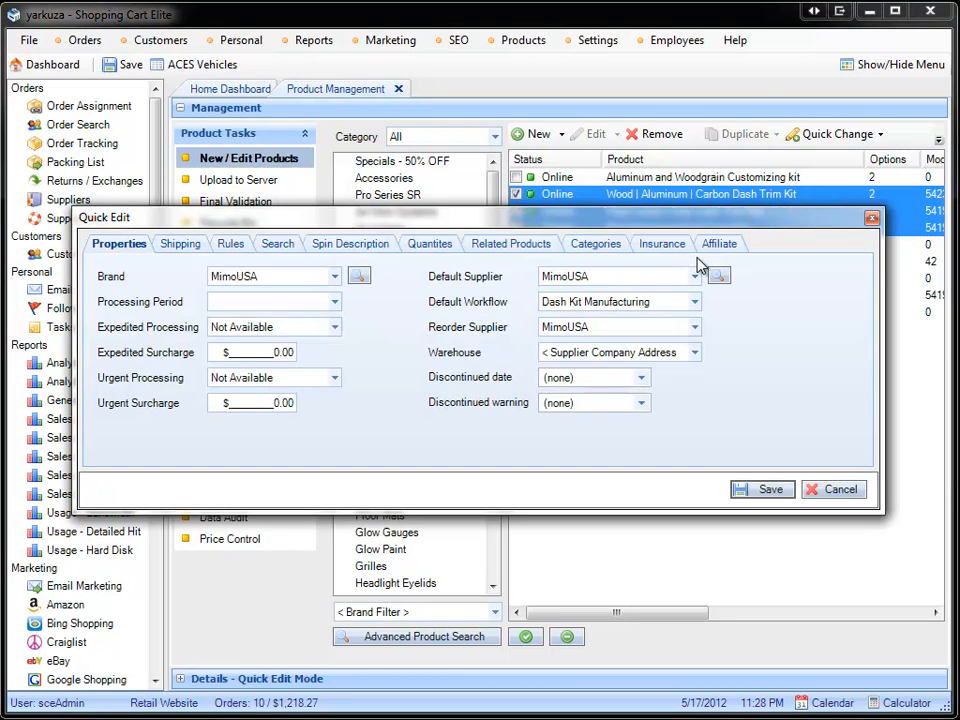
pyautogui.click(277, 243)
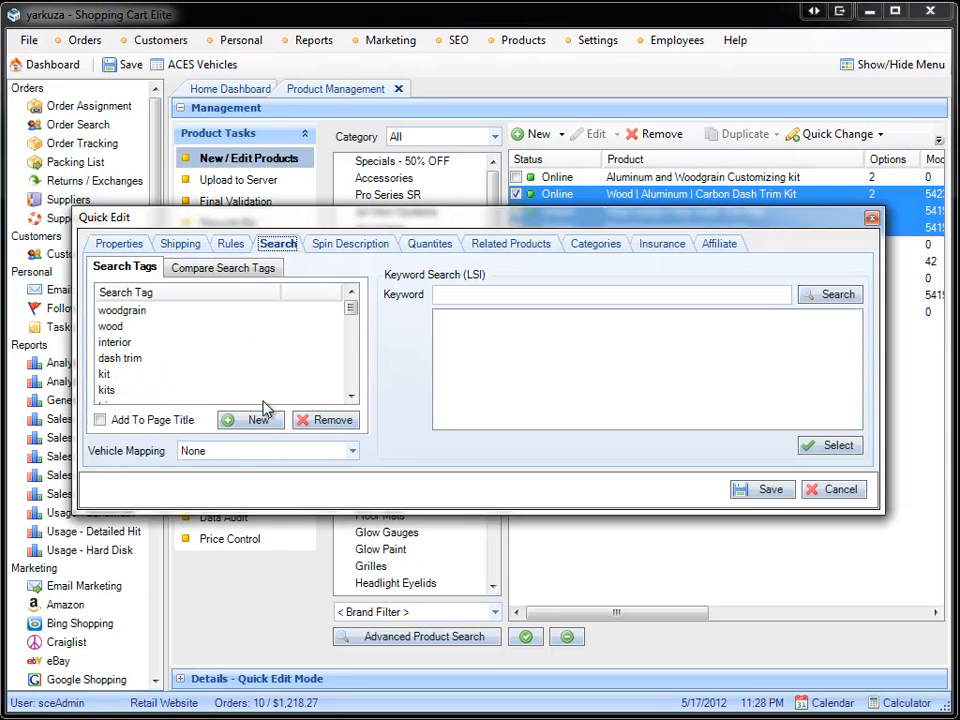
pyautogui.click(833, 489)
# - Open the eBay marketplace listing wizard and bring up the product search for adding products
pyautogui.click(398, 45)
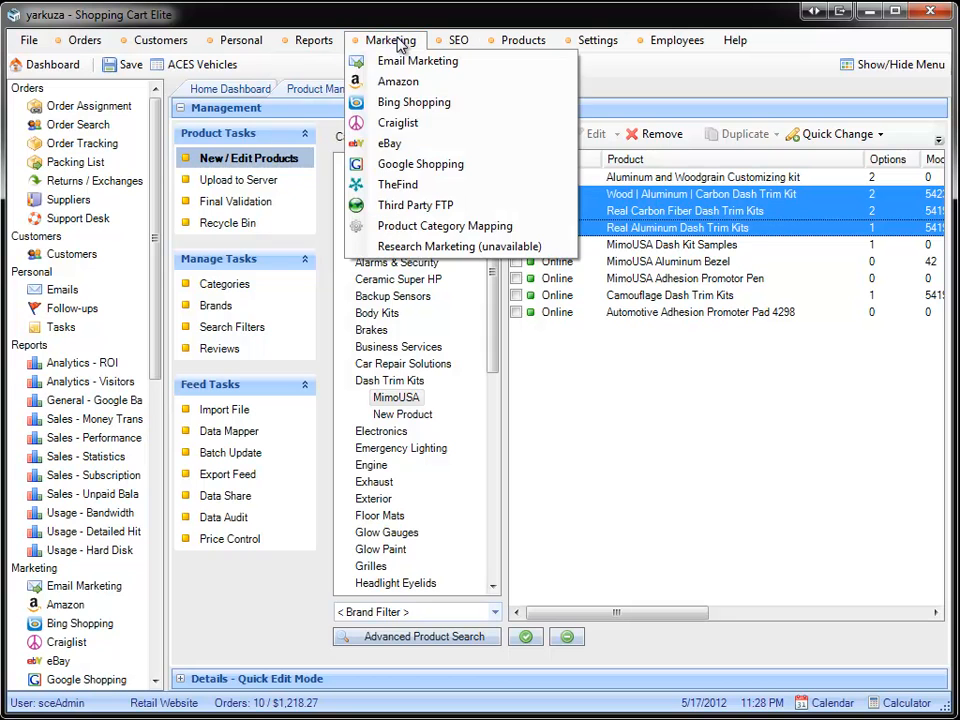
pyautogui.click(417, 149)
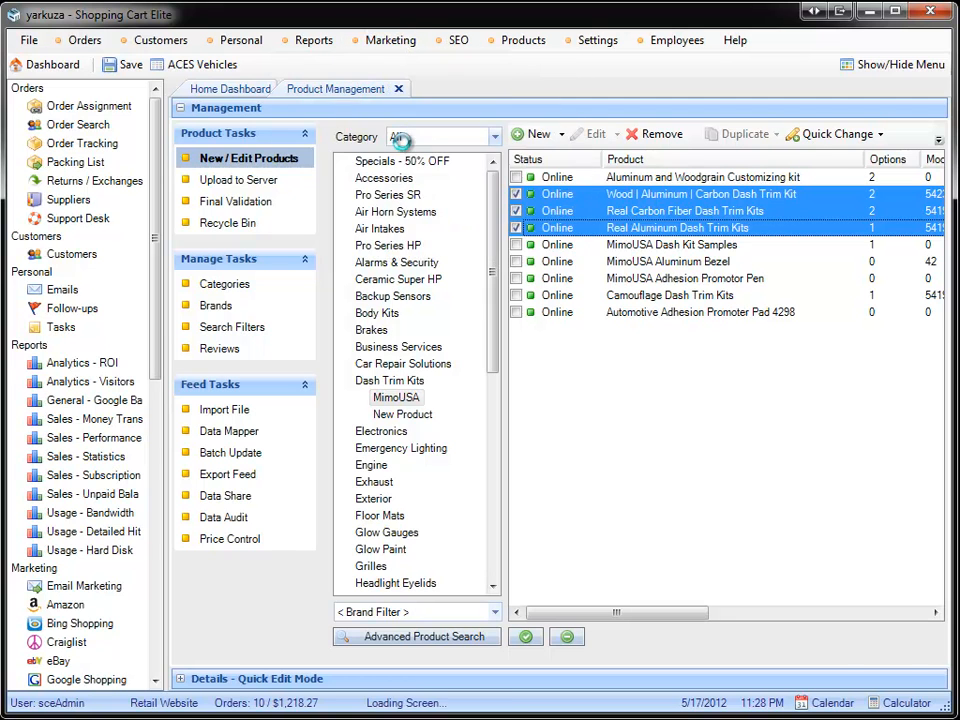
pyautogui.click(229, 137)
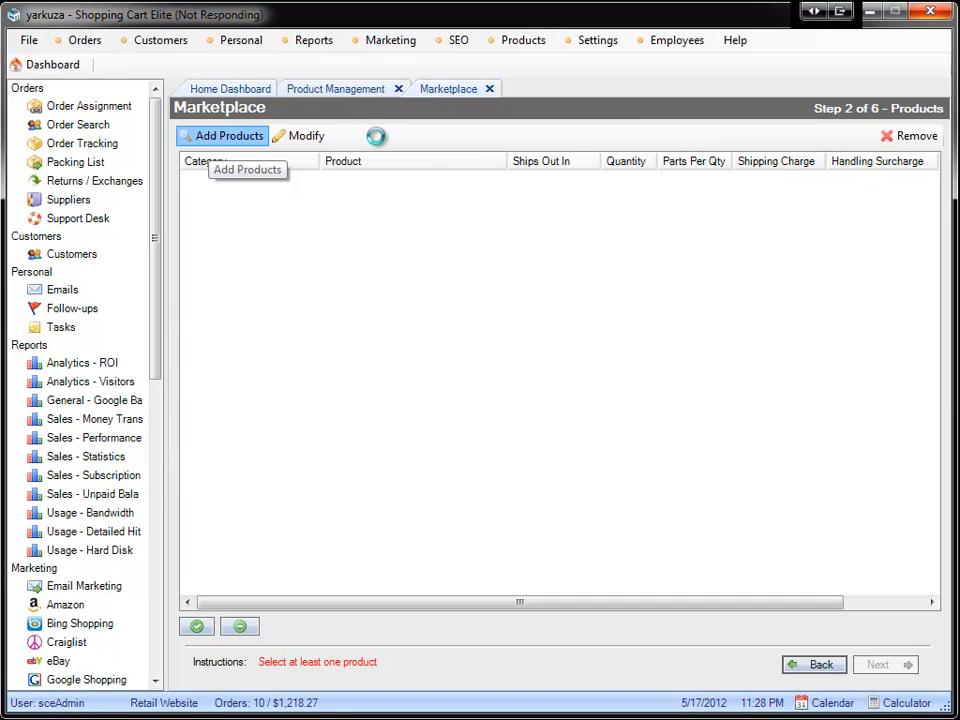
# - Search category Dash Trim Kits with sub category MimoUSA and add Real Aluminum Dash Trim Kits to the listing
pyautogui.click(437, 279)
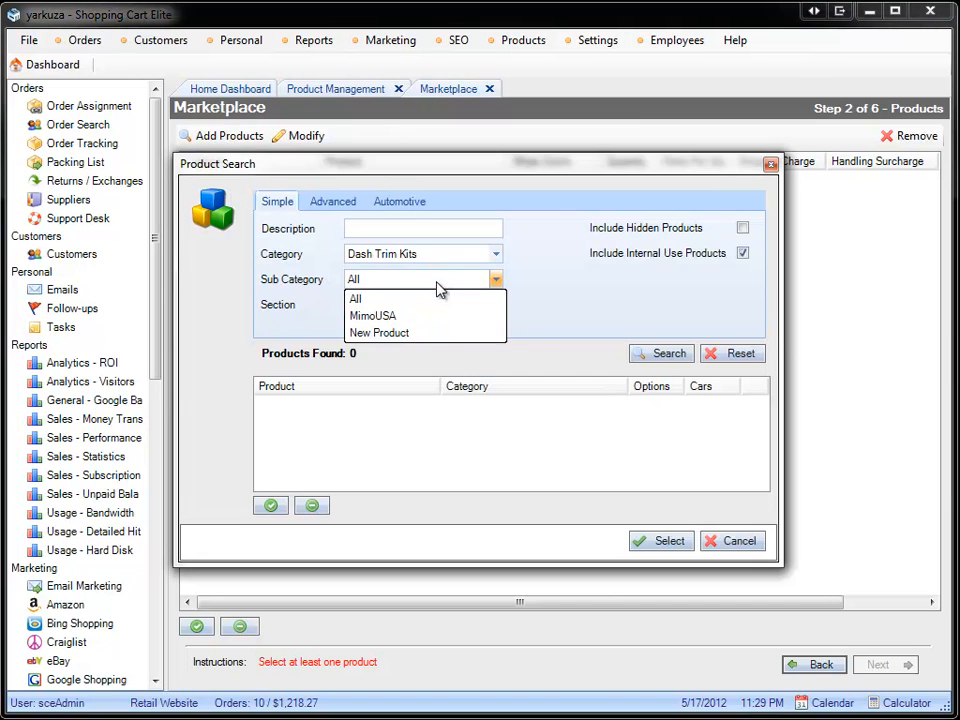
pyautogui.click(452, 316)
pyautogui.click(455, 305)
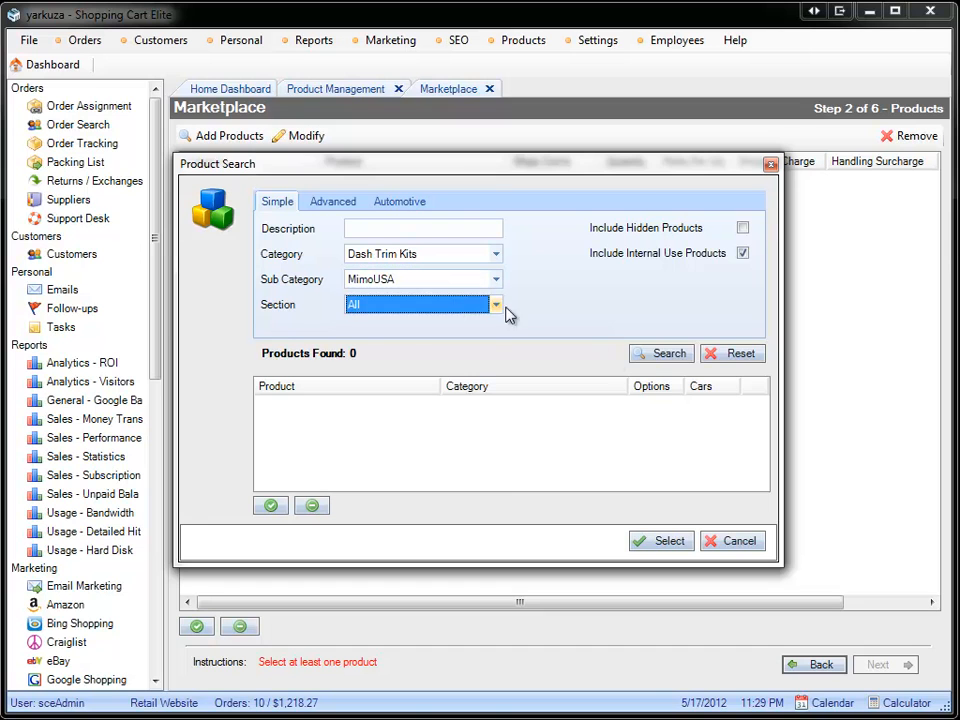
pyautogui.click(665, 353)
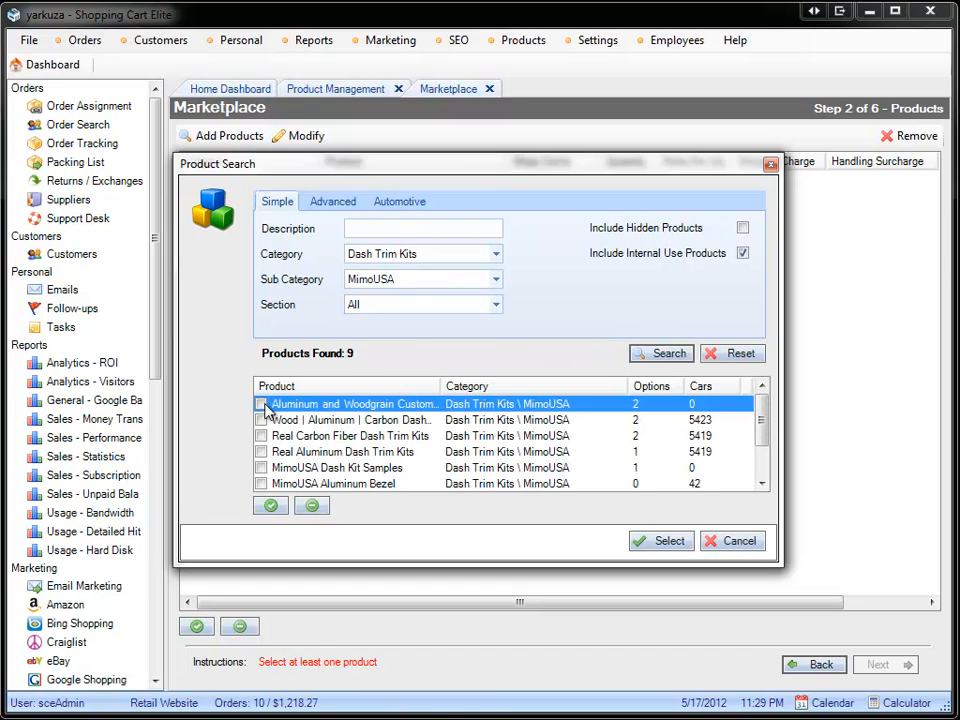
pyautogui.scroll(-2, 280, 428)
pyautogui.scroll(-1, 272, 455)
pyautogui.scroll(1, 267, 485)
pyautogui.click(261, 420)
pyautogui.doubleClick(442, 419)
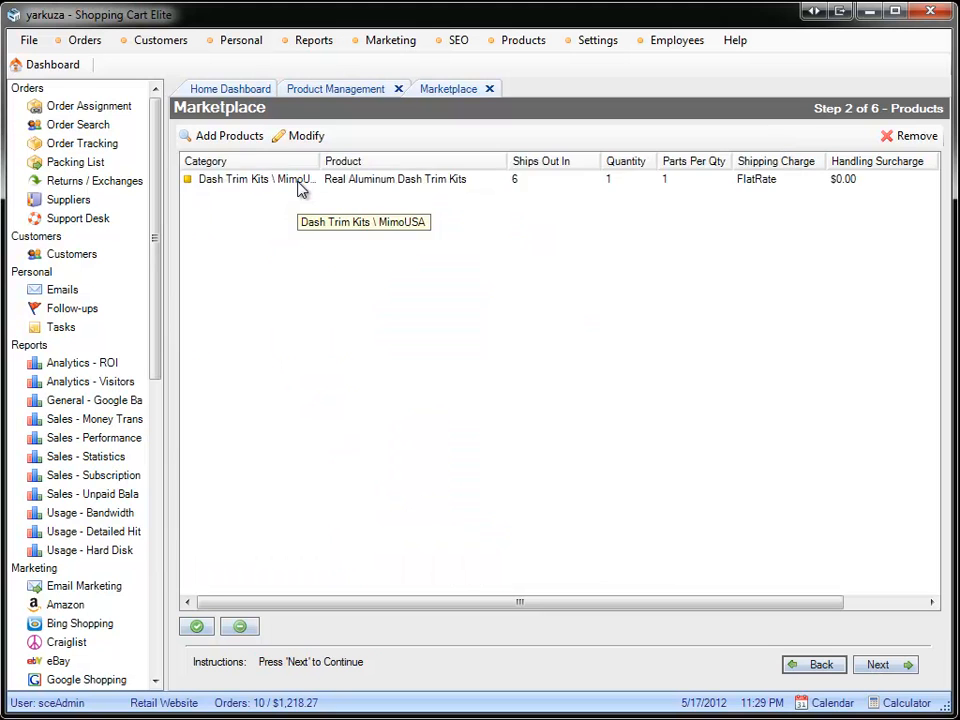
# - Modify the listed product to include the shipping cost in its price and set the quantity for sale to 20
pyautogui.doubleClick(297, 181)
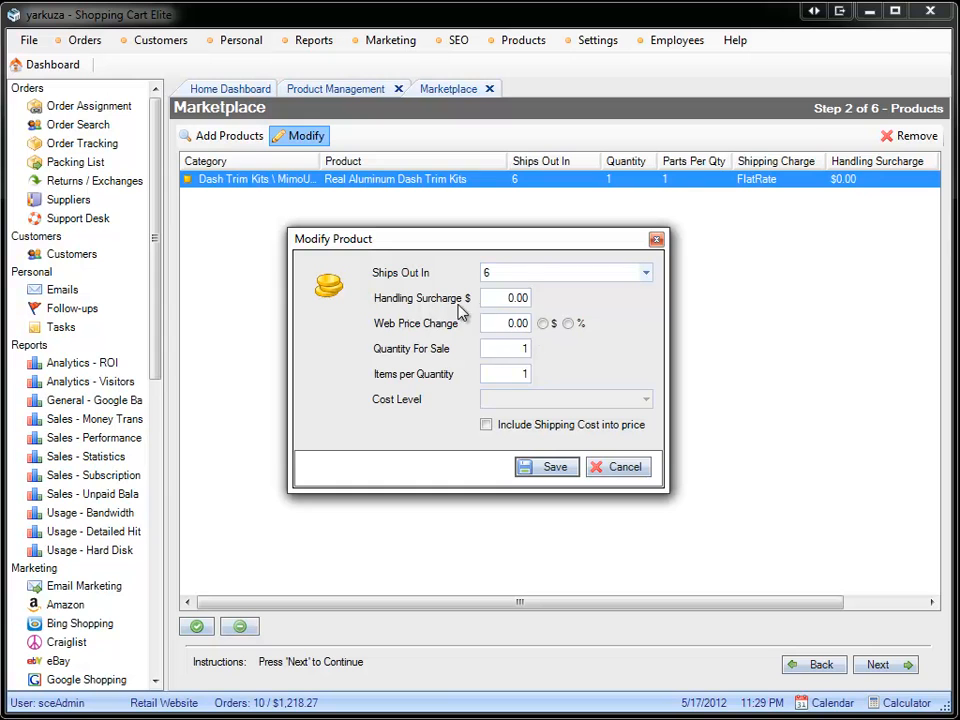
pyautogui.click(487, 426)
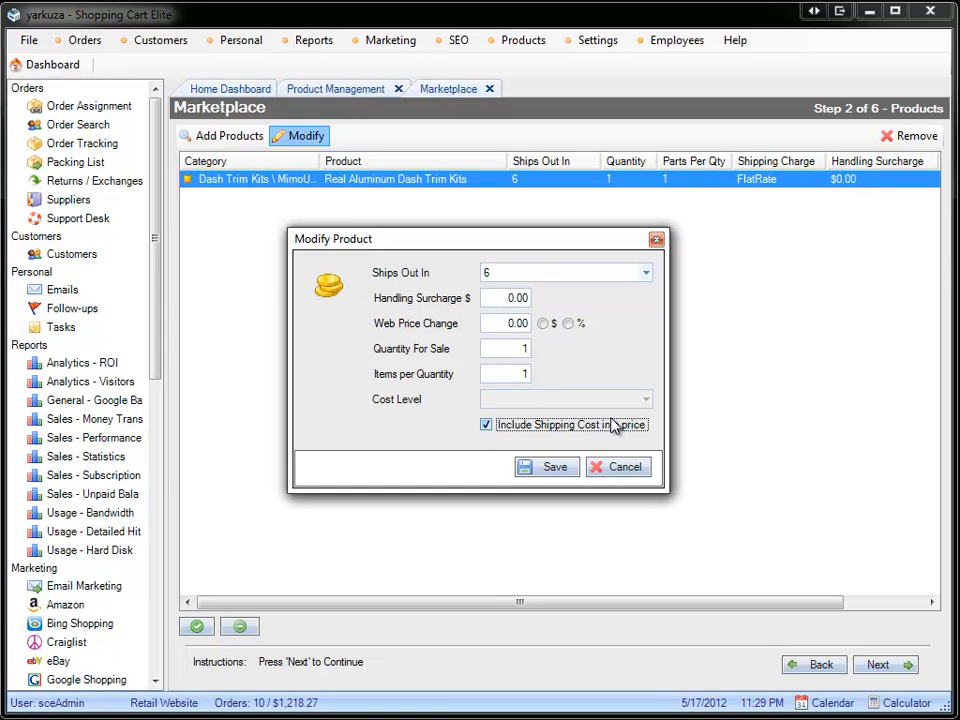
pyautogui.click(533, 353)
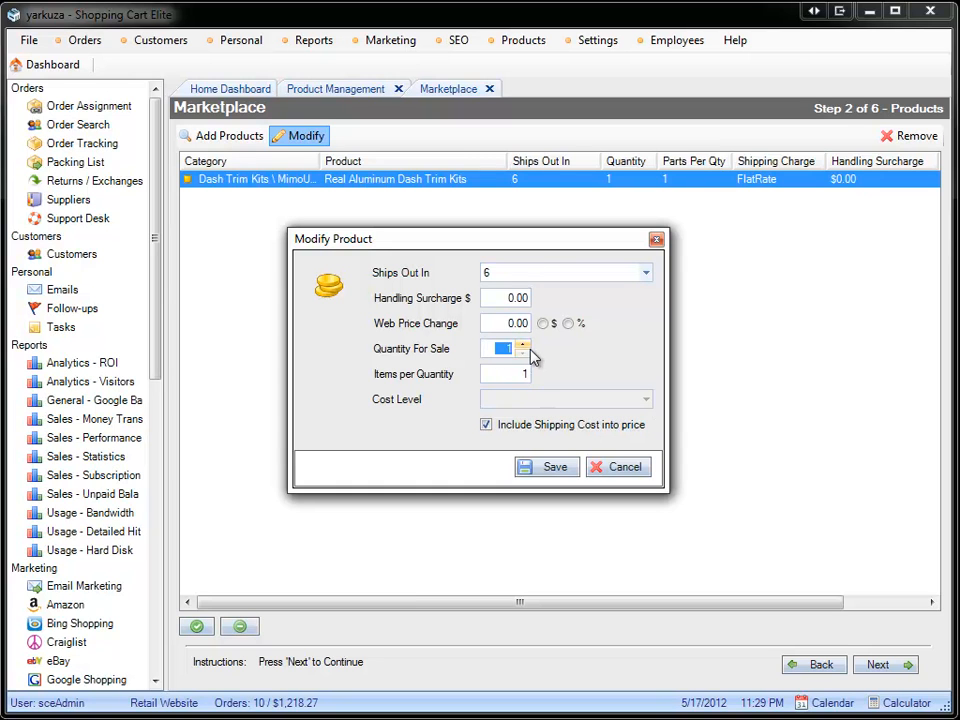
pyautogui.write('20')
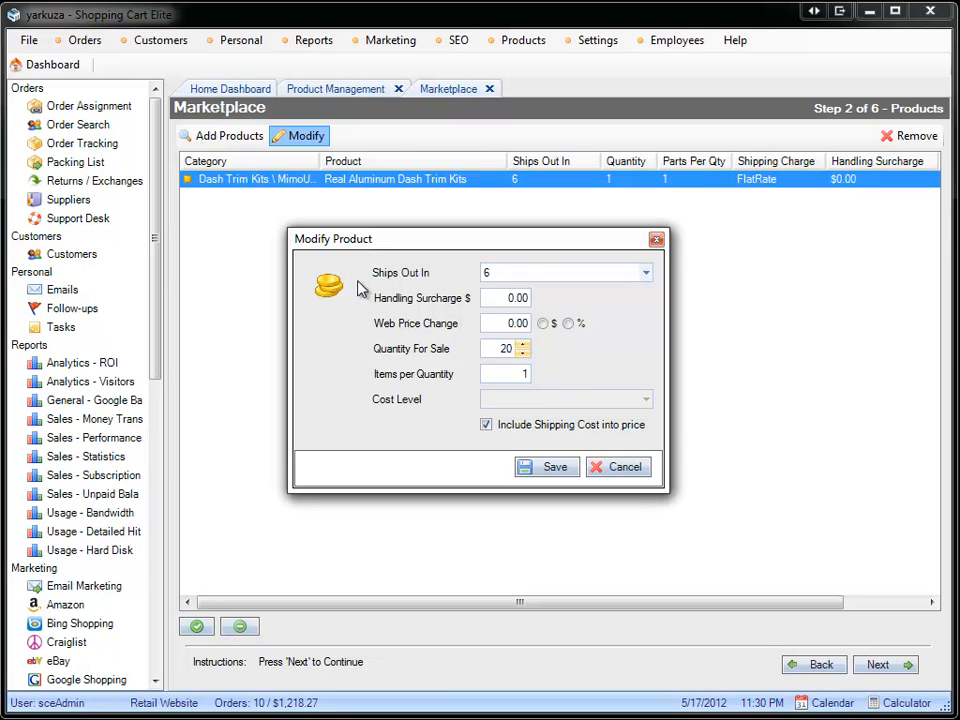
# - Set the web price change to 25 percent and try making the value negative
pyautogui.click(568, 324)
pyautogui.moveTo(492, 326); pyautogui.dragTo(503, 327)
pyautogui.click(488, 324)
pyautogui.doubleClick(488, 324)
pyautogui.write('25')
pyautogui.click(497, 300)
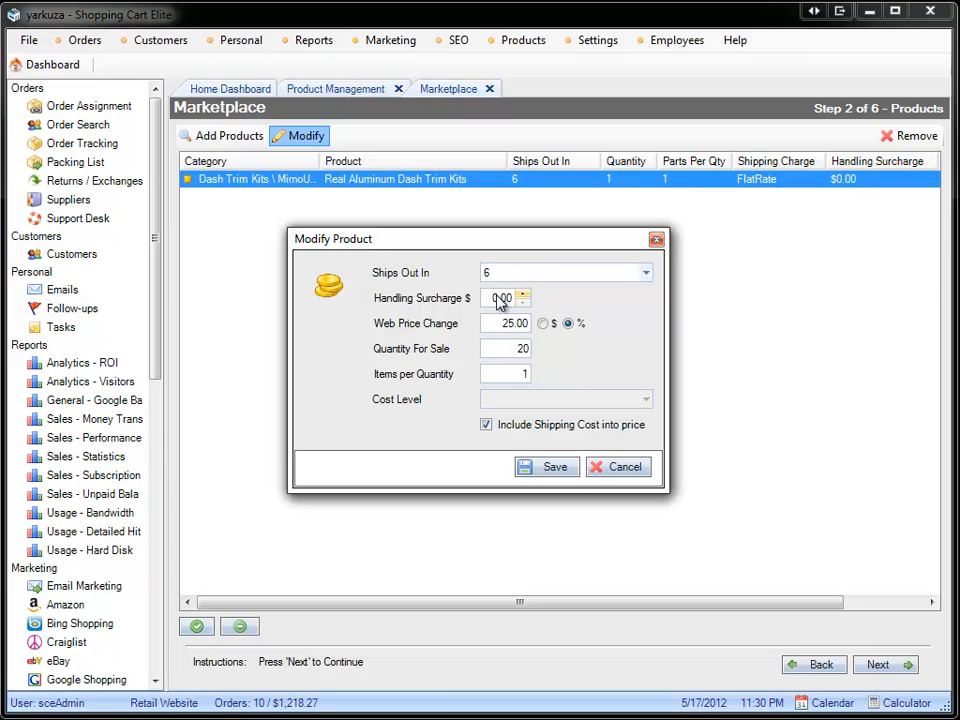
pyautogui.click(490, 325)
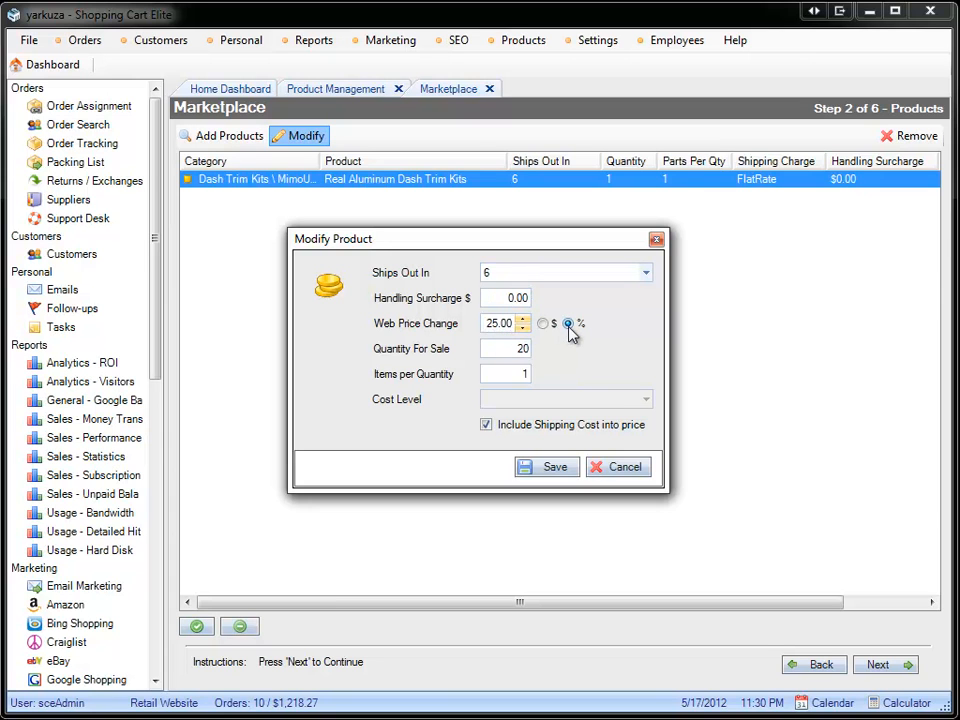
pyautogui.write('-')
# - Reset the web price change to 0.00, keeping it percentage-based
pyautogui.click(499, 302)
pyautogui.click(502, 325)
pyautogui.doubleClick(503, 325)
pyautogui.write('0.01')
pyautogui.click(581, 325)
# - Set Ships Out In to 7, save the product changes and continue to the product applications stage
pyautogui.click(522, 273)
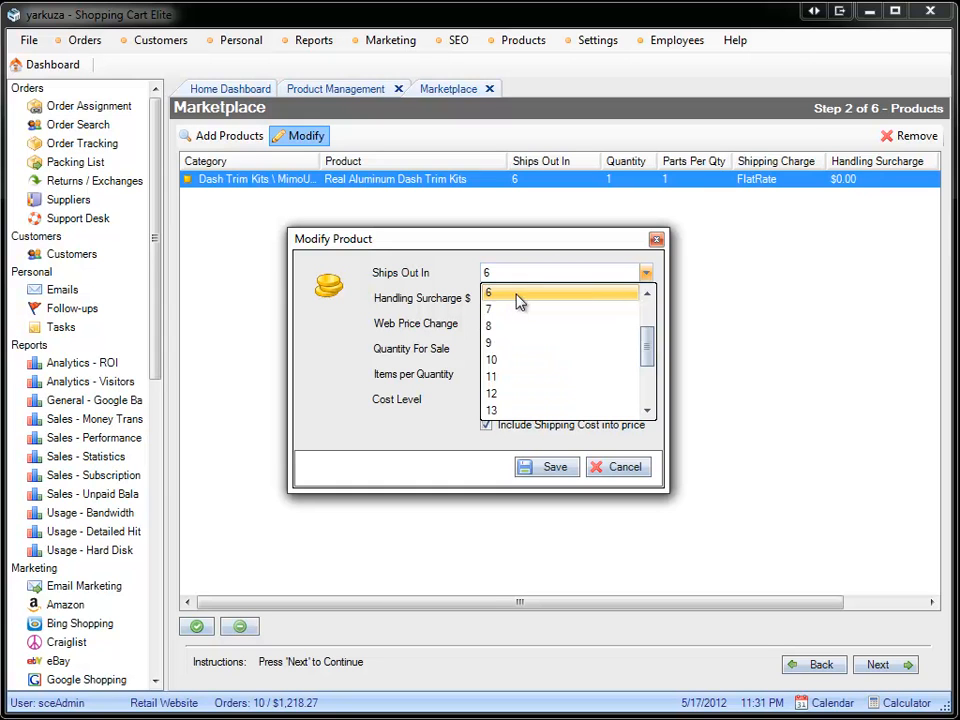
pyautogui.click(522, 306)
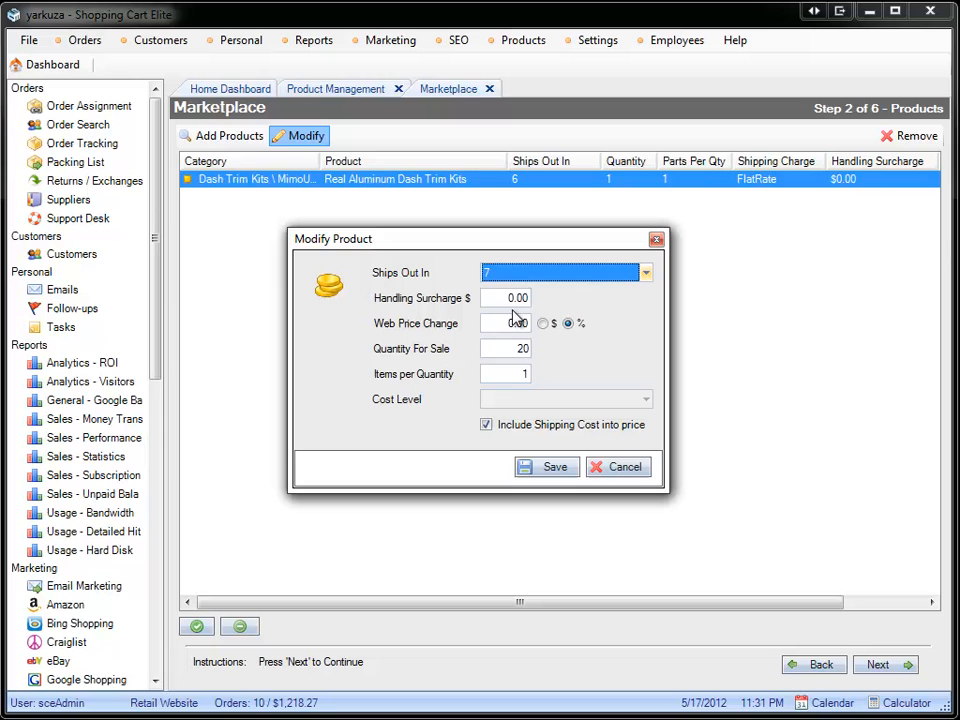
pyautogui.click(559, 469)
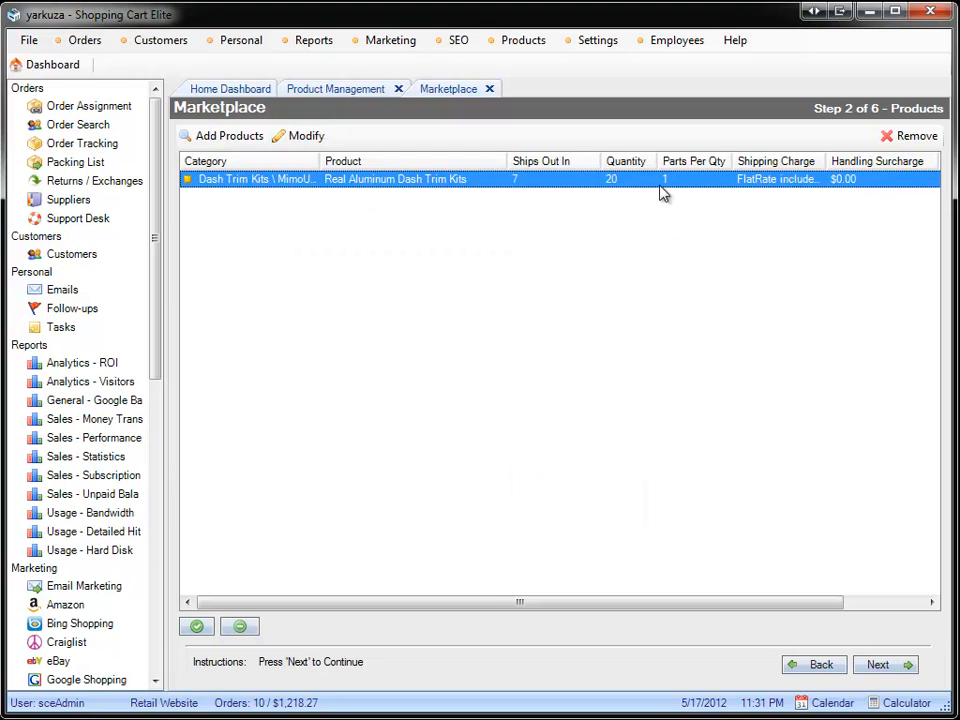
pyautogui.click(880, 666)
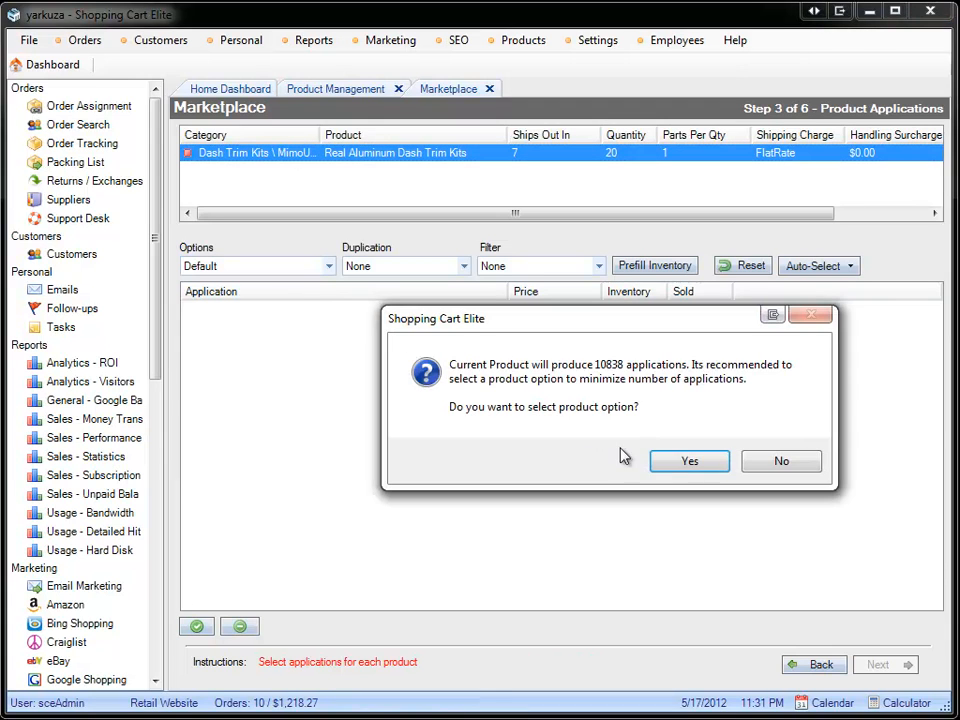
# - Agree to narrow the product by option and list the applications for Color - Aluminum OEM
pyautogui.click(710, 463)
pyautogui.click(280, 268)
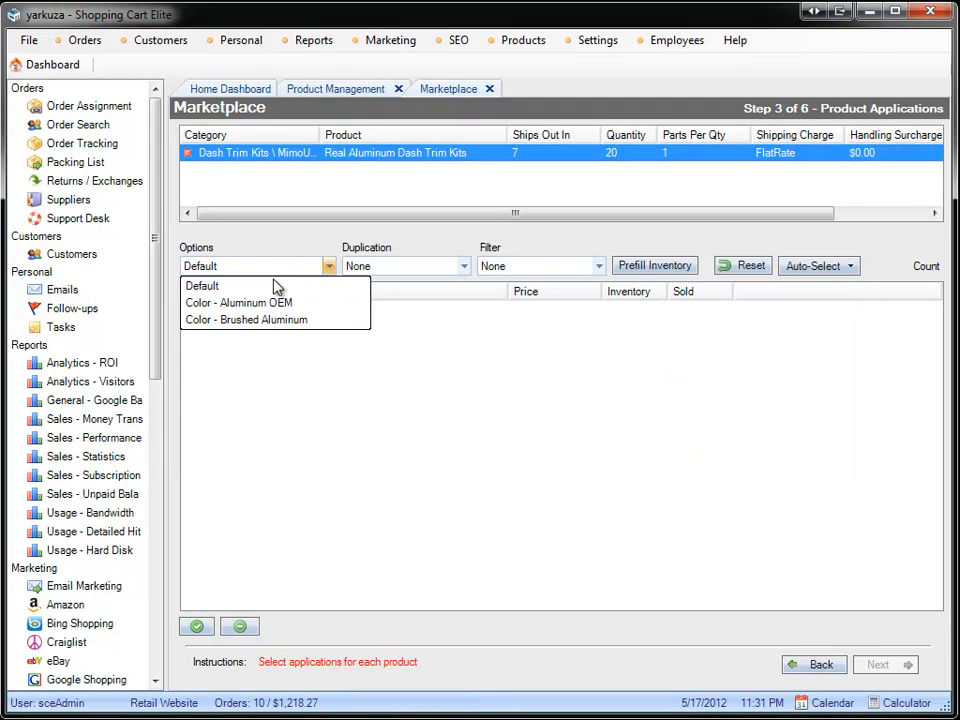
pyautogui.click(314, 304)
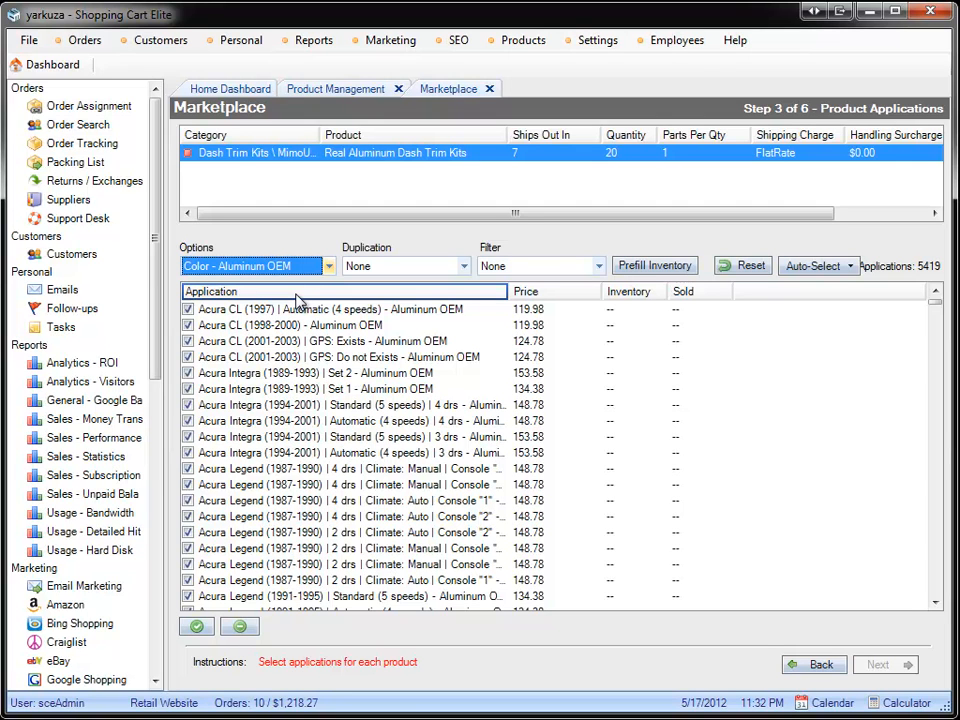
# - Look through the Auto-Select, Duplication and Filter choices for the product applications without changing them
pyautogui.click(851, 267)
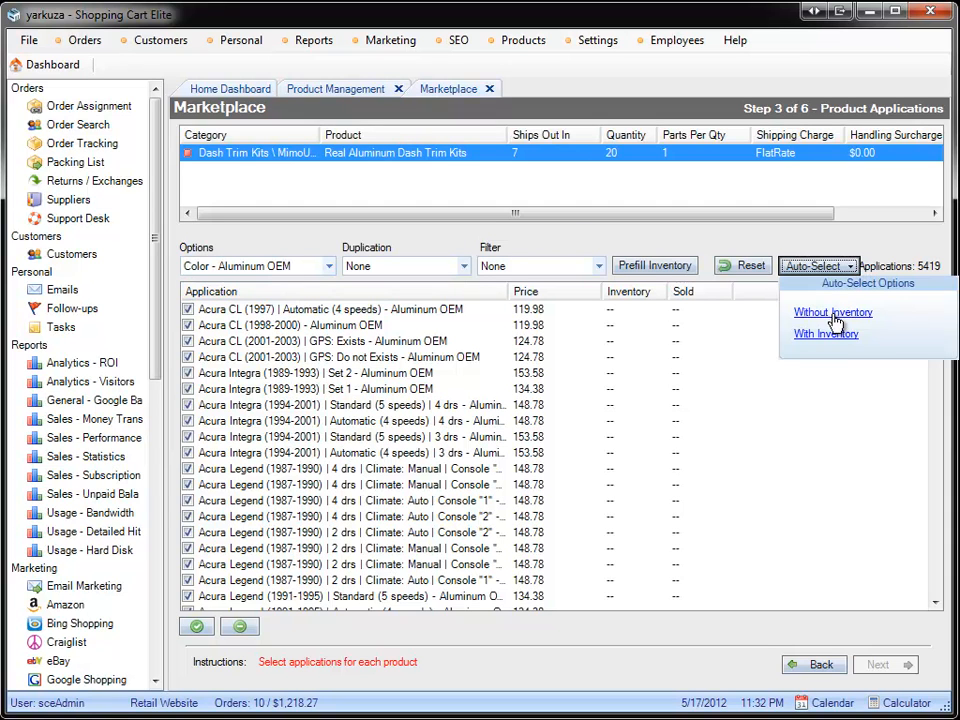
pyautogui.click(870, 248)
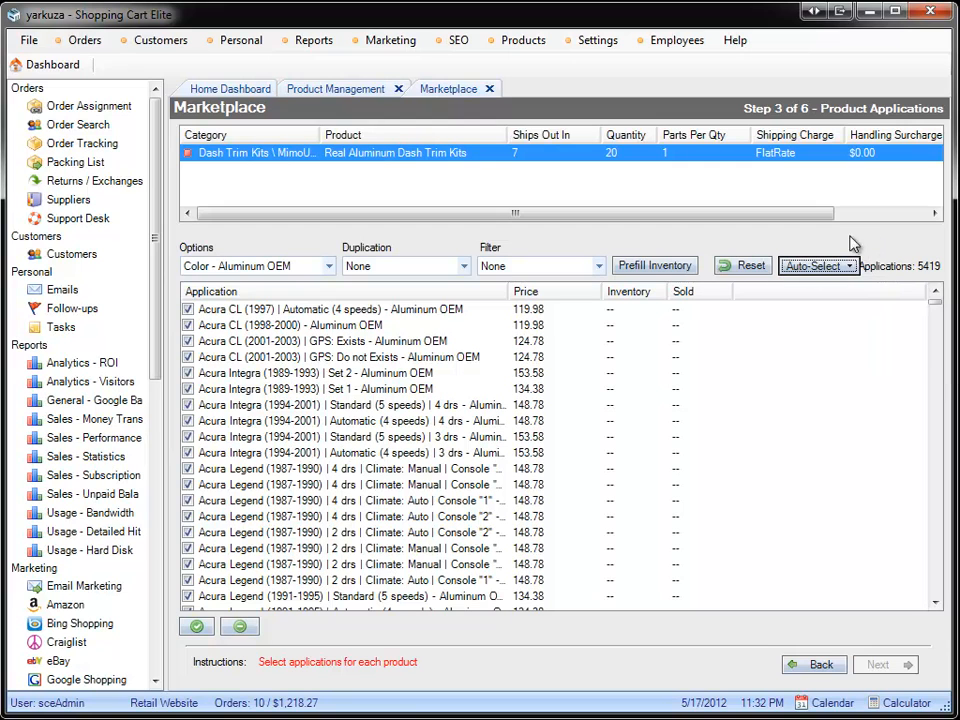
pyautogui.click(464, 266)
pyautogui.click(512, 267)
pyautogui.click(500, 283)
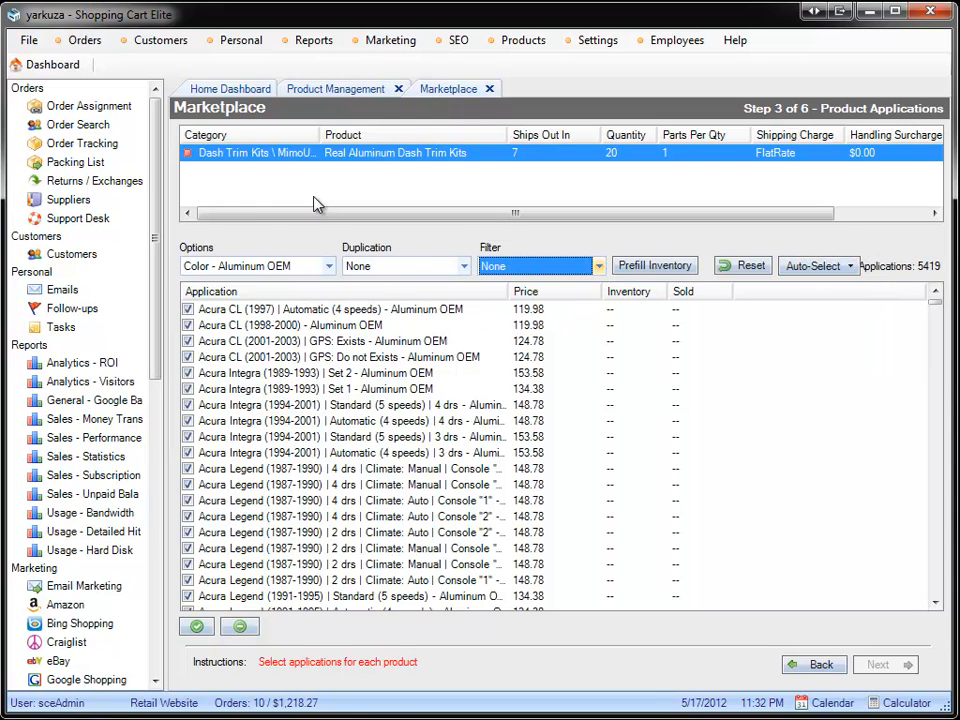
# - Finish the application selection at the first Acura CL (1997) entry and load the Aluminum template in the template stage
pyautogui.click(192, 311)
pyautogui.click(880, 665)
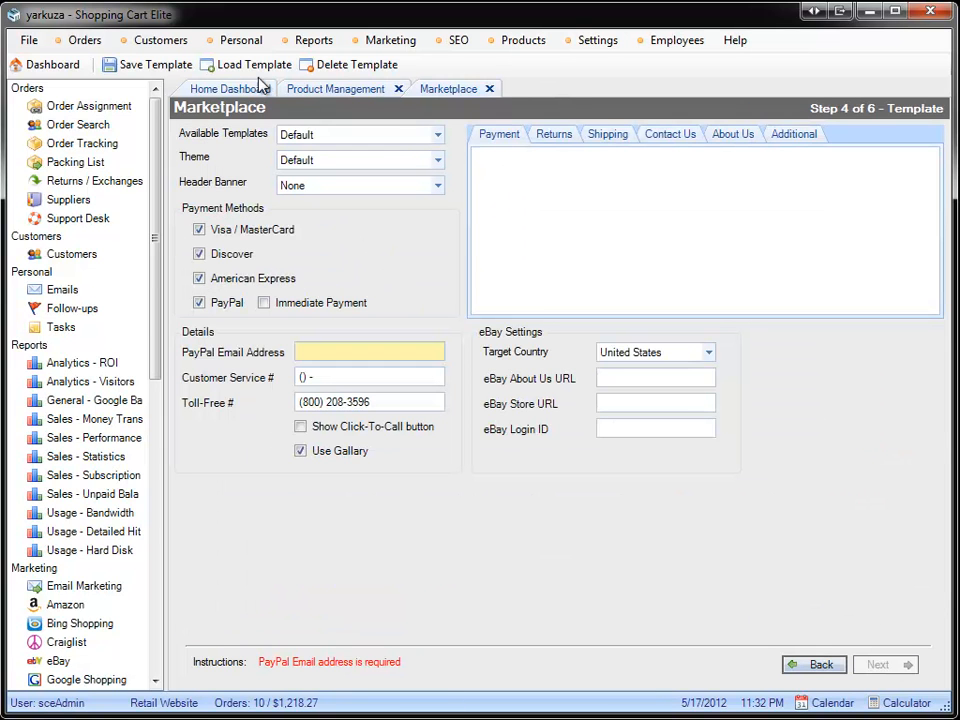
pyautogui.click(537, 160)
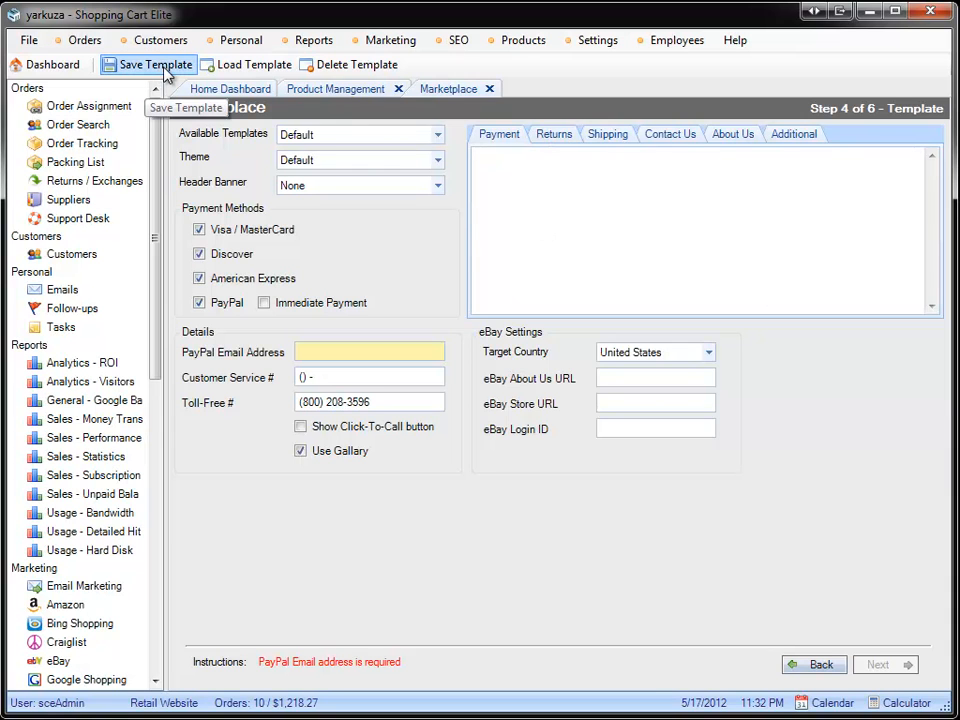
pyautogui.click(258, 64)
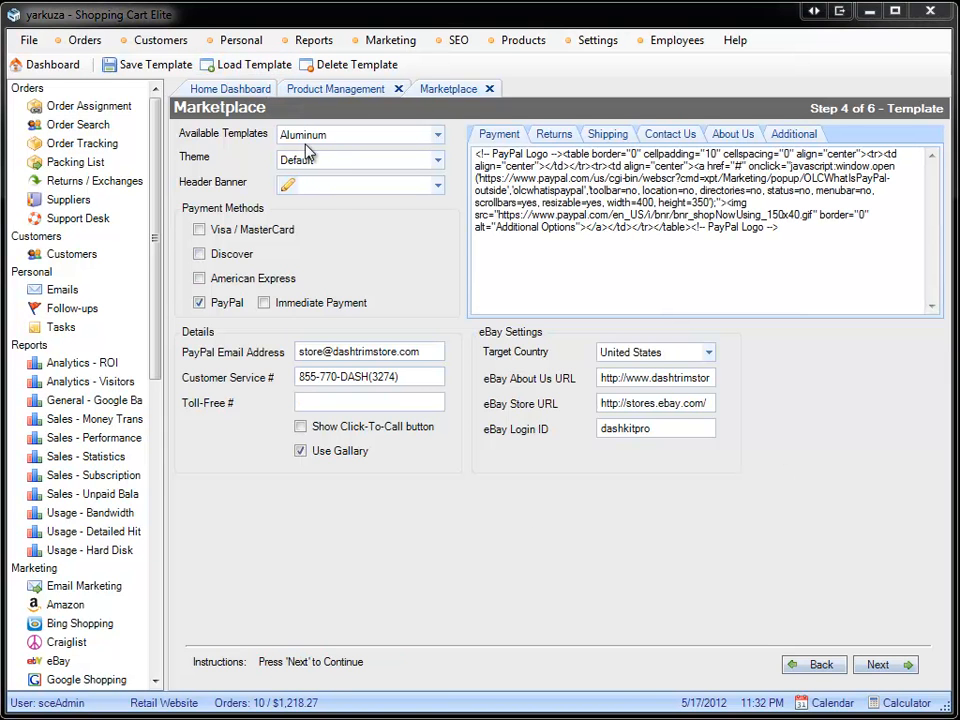
# - View the template's header banner image and turn off the Use Gallary option
pyautogui.click(287, 185)
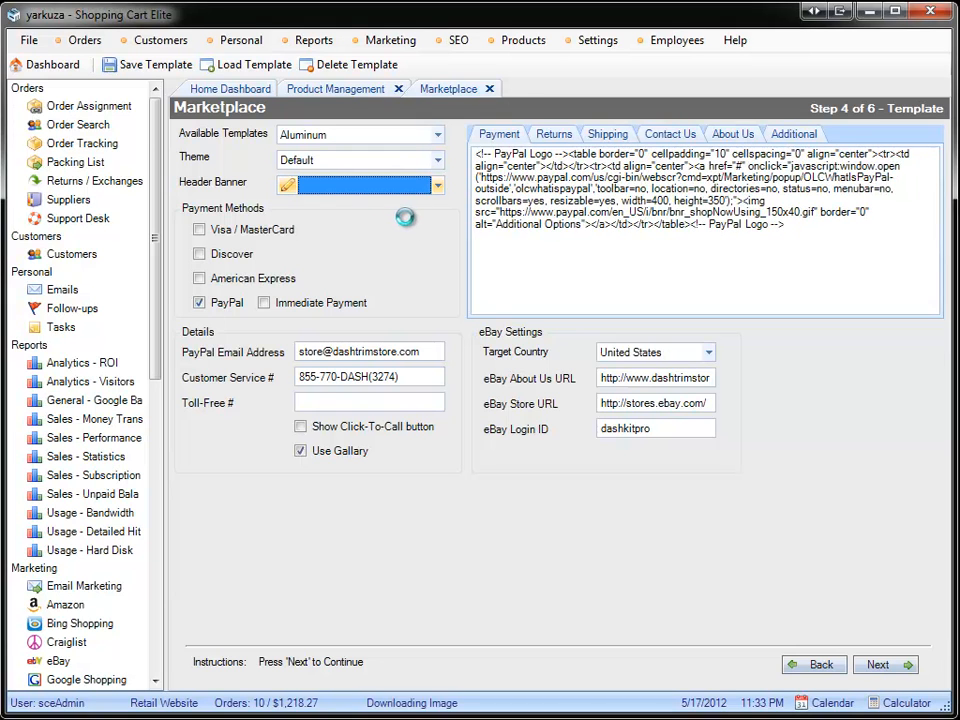
pyautogui.click(189, 100)
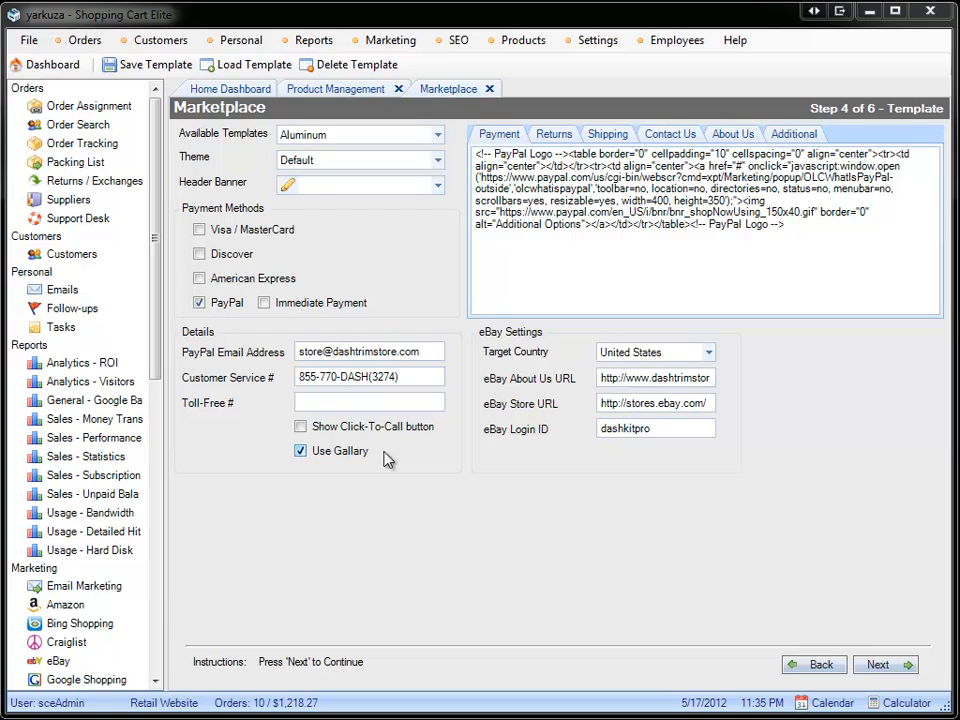
pyautogui.click(330, 453)
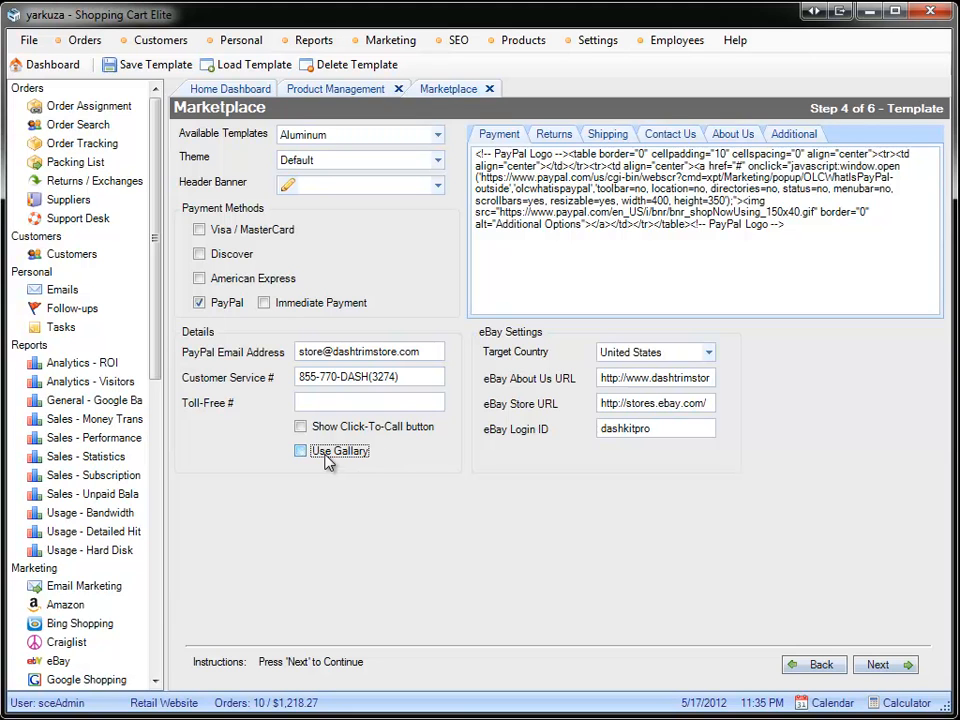
# - Review the template's Returns, Shipping, Contact Us, About Us and Additional content, and continue to listing setup without saving the template
pyautogui.click(553, 135)
pyautogui.click(607, 135)
pyautogui.click(674, 136)
pyautogui.click(727, 139)
pyautogui.click(793, 134)
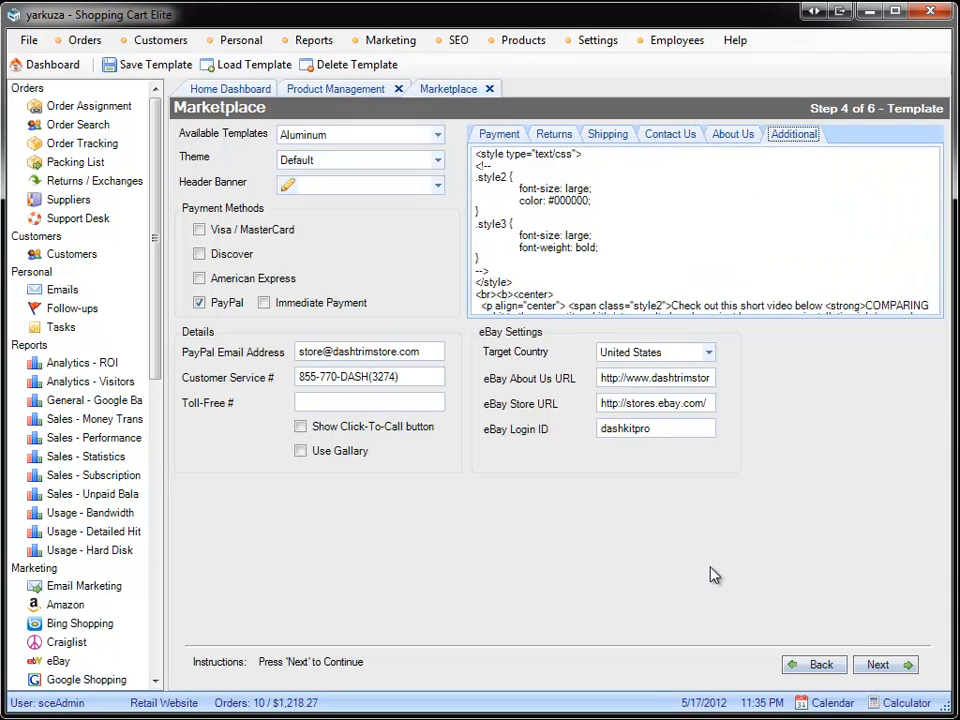
pyautogui.click(905, 664)
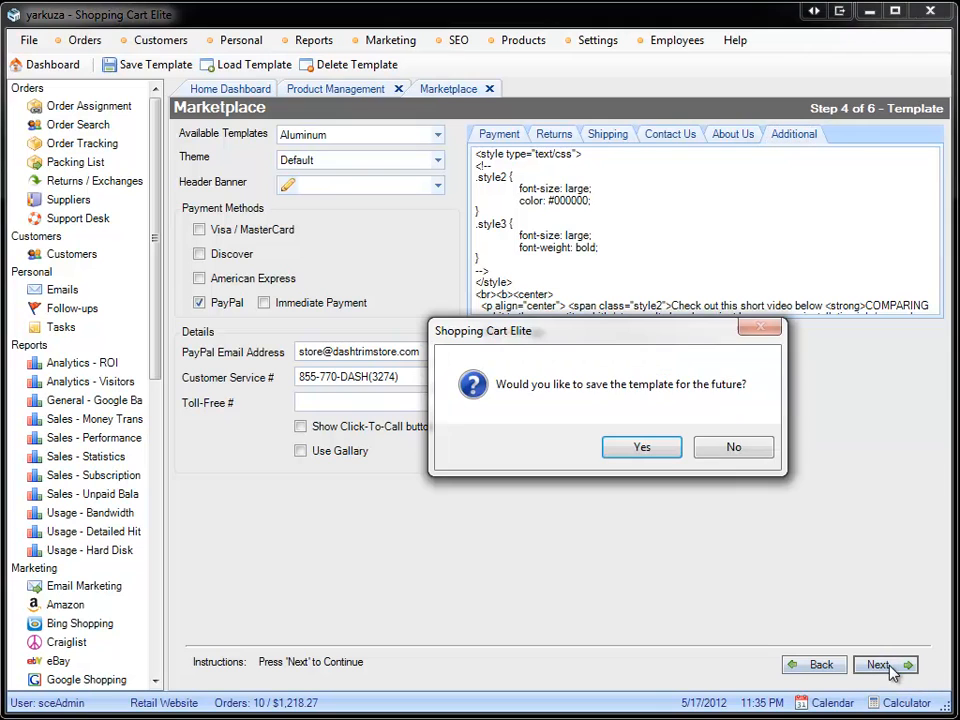
pyautogui.click(737, 448)
# - Select the Real Aluminum Dash Trim Kits product and set its listing category to 33705
pyautogui.click(382, 160)
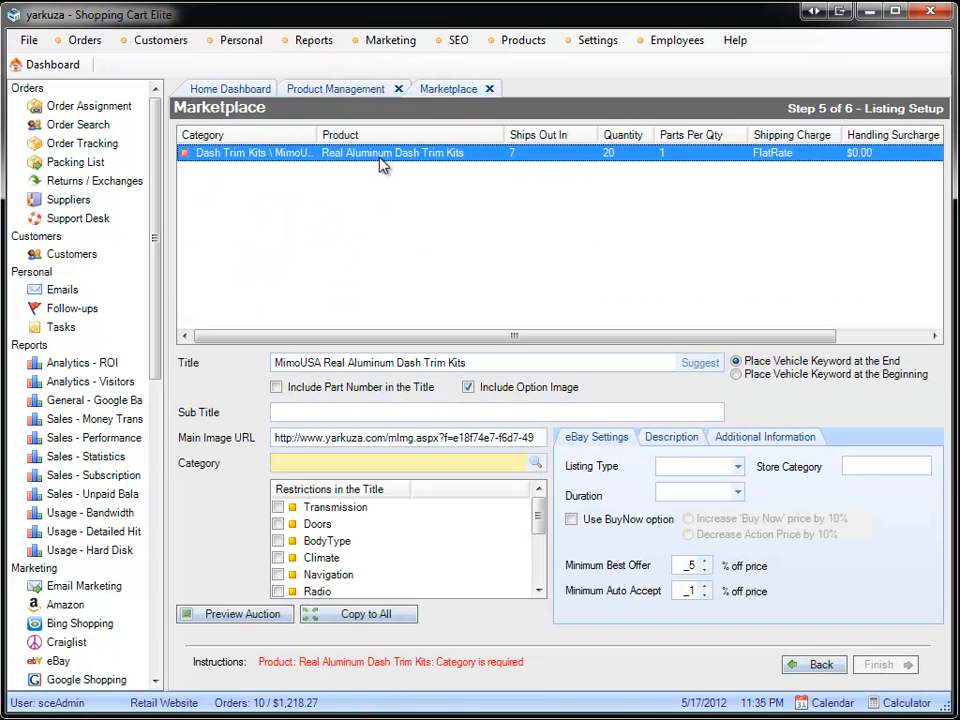
pyautogui.click(434, 459)
pyautogui.write('33705')
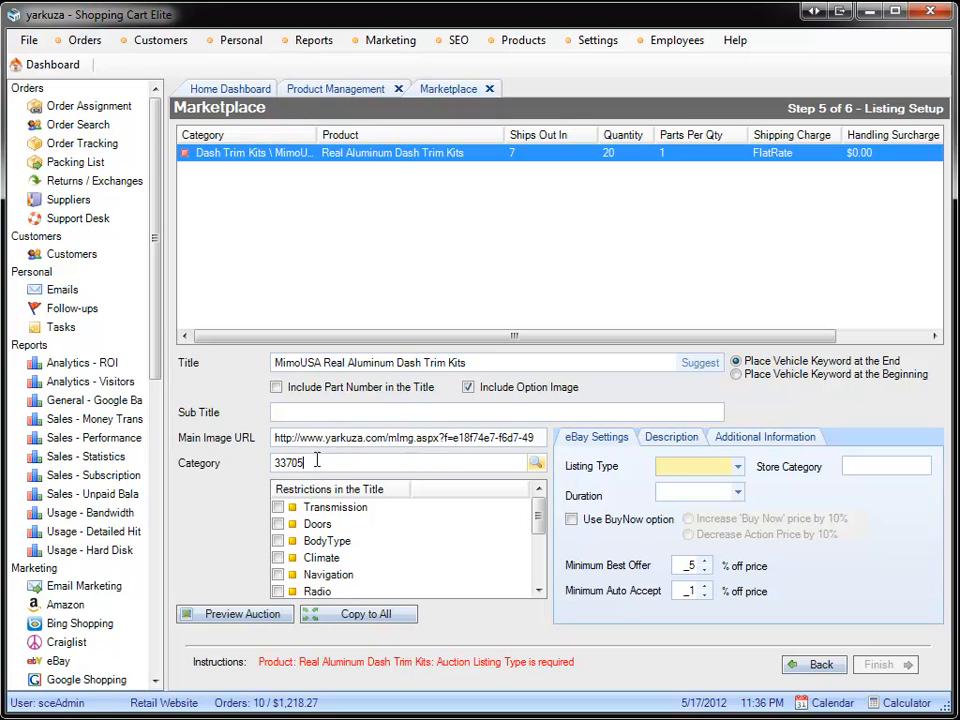
# - Set the listing type to Fixed Price with a GTC day duration and exclude the option image
pyautogui.click(692, 467)
pyautogui.click(703, 504)
pyautogui.click(737, 492)
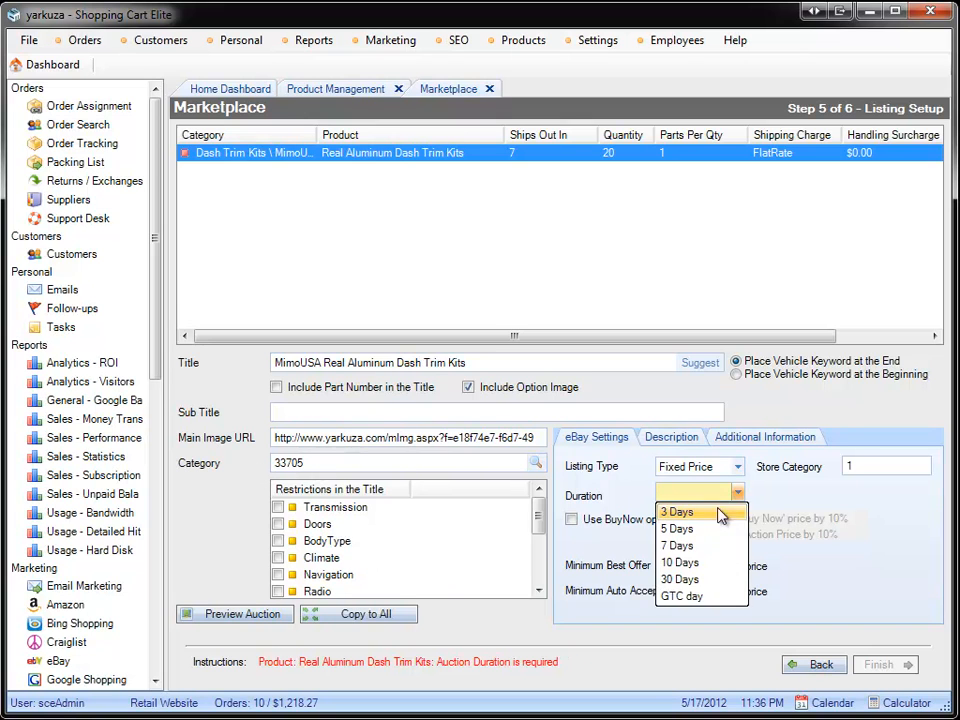
pyautogui.click(718, 596)
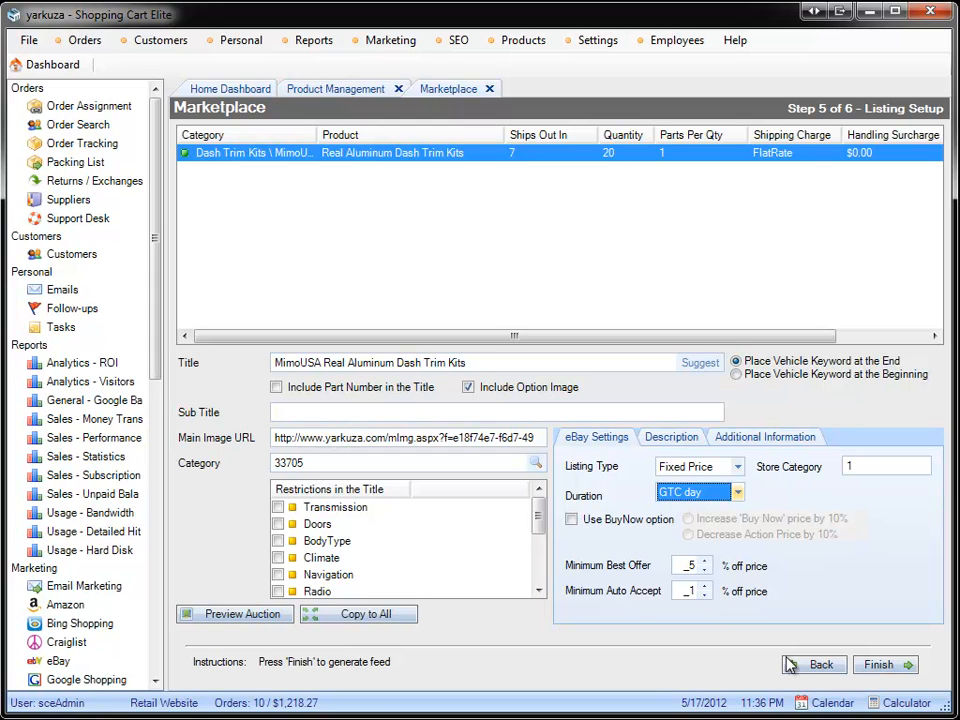
pyautogui.click(513, 391)
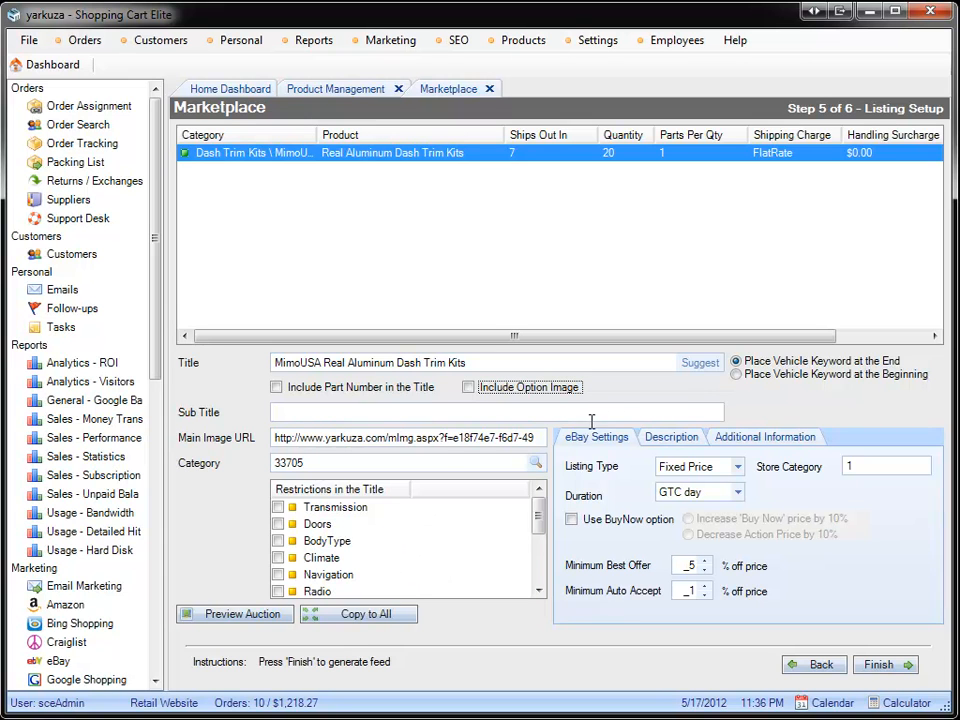
# - Preview the auction page and examine its banner, product image, description, color choices and closing images
pyautogui.click(245, 615)
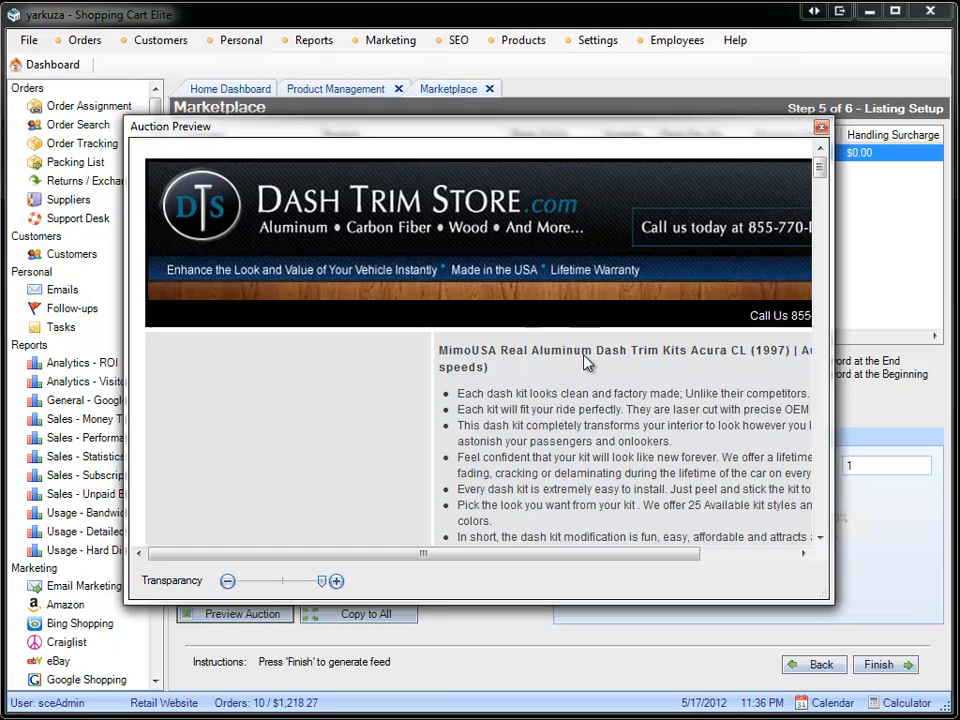
pyautogui.scroll(-5, 500, 395)
pyautogui.scroll(1, 520, 398)
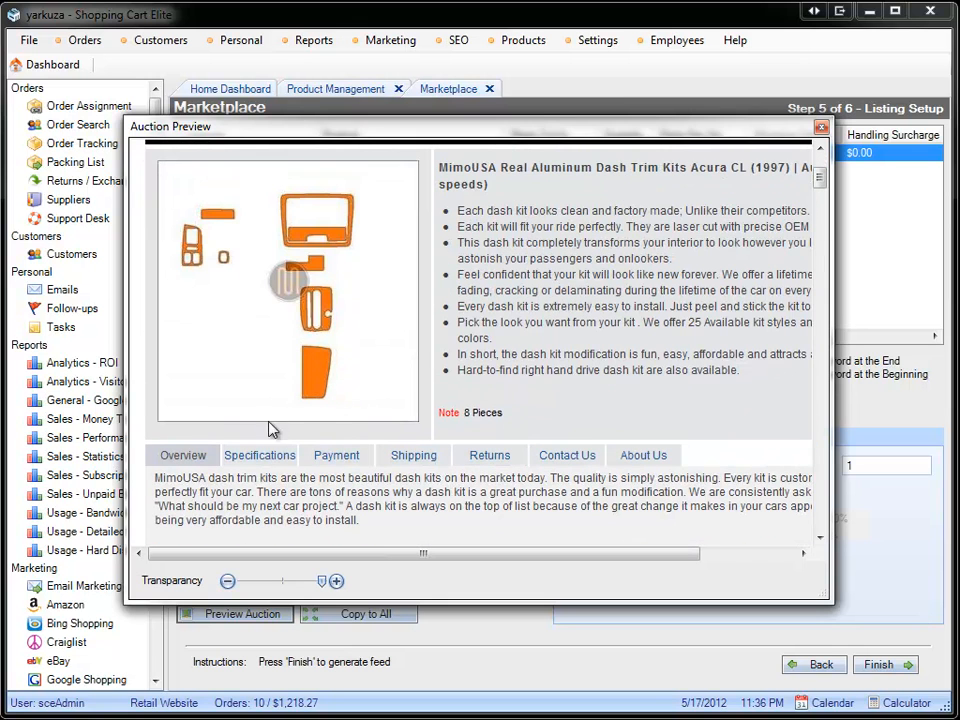
pyautogui.scroll(-10, 400, 437)
pyautogui.scroll(3, 555, 435)
pyautogui.scroll(3, 555, 435)
pyautogui.scroll(-6, 540, 435)
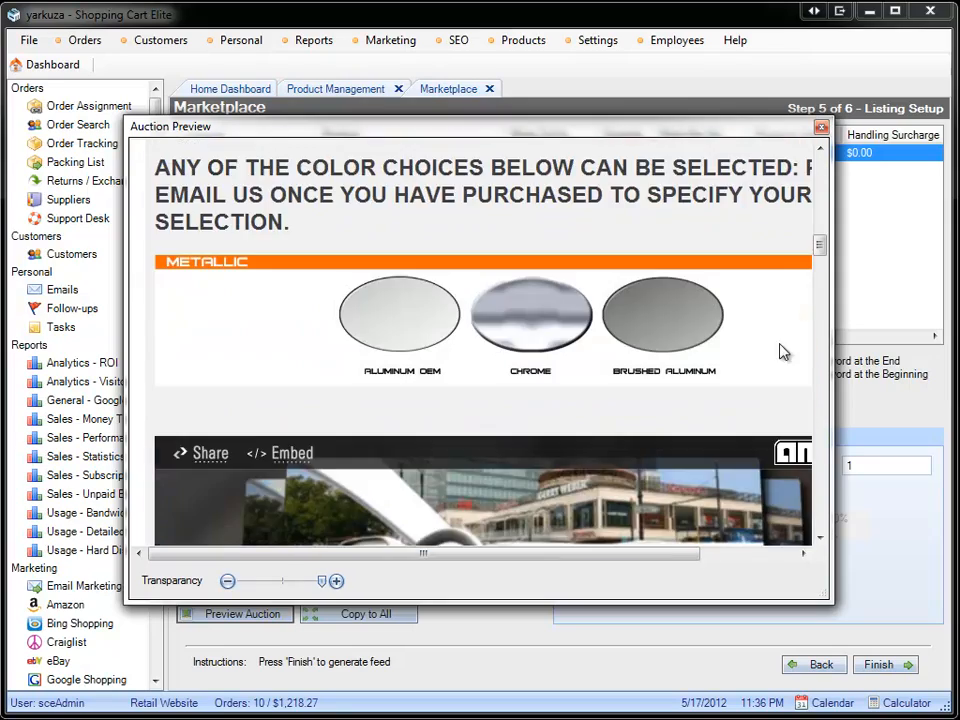
pyautogui.scroll(-15, 755, 356)
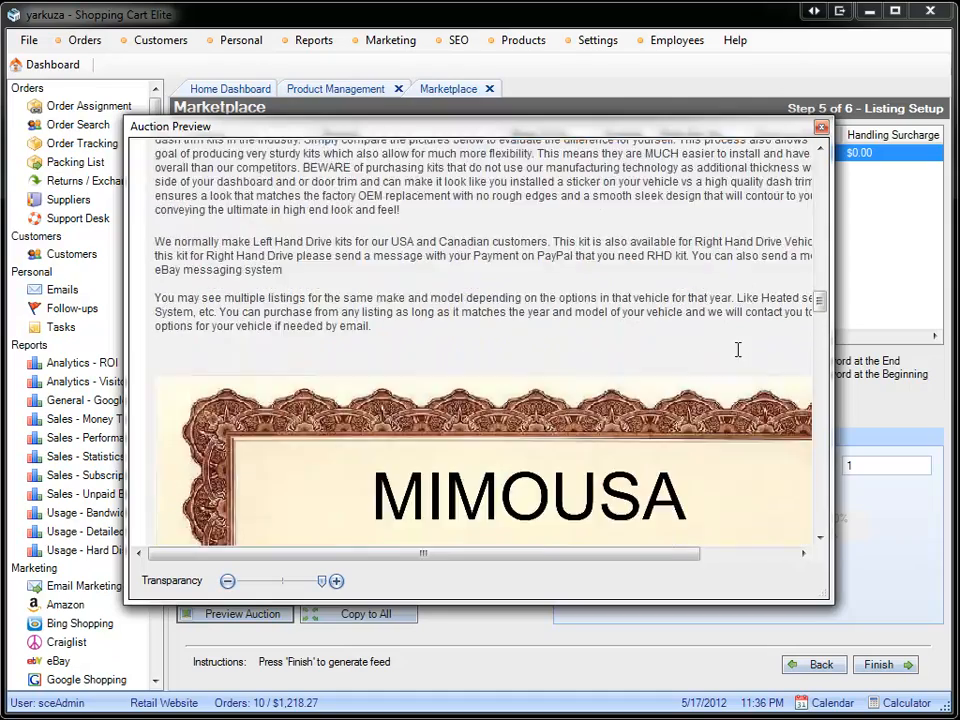
pyautogui.scroll(-15, 737, 355)
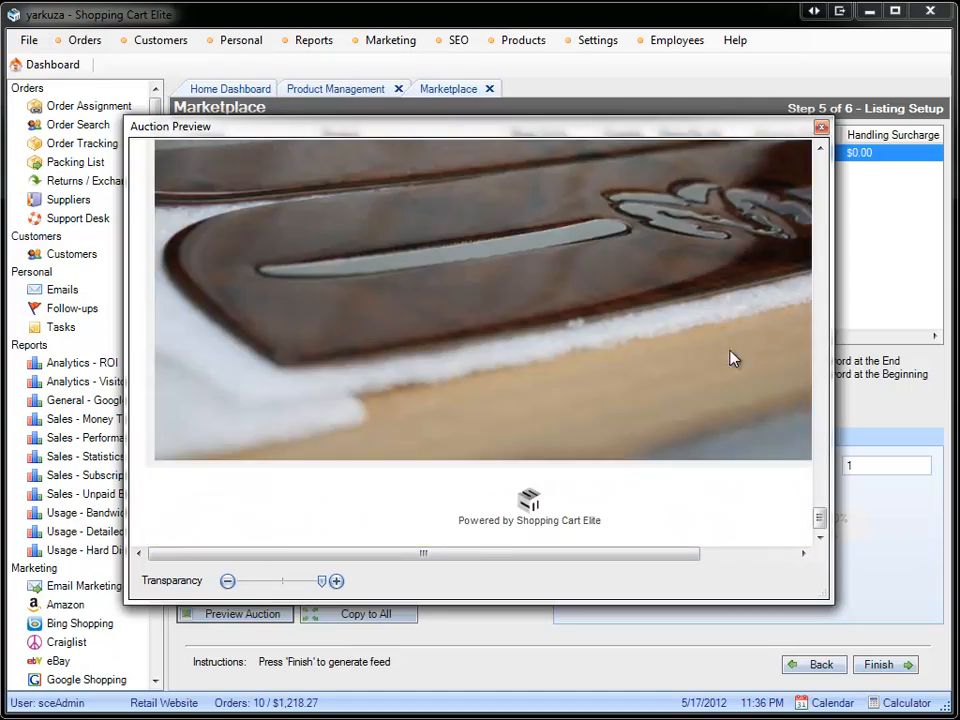
pyautogui.moveTo(819, 520); pyautogui.dragTo(820, 167)
pyautogui.click(821, 127)
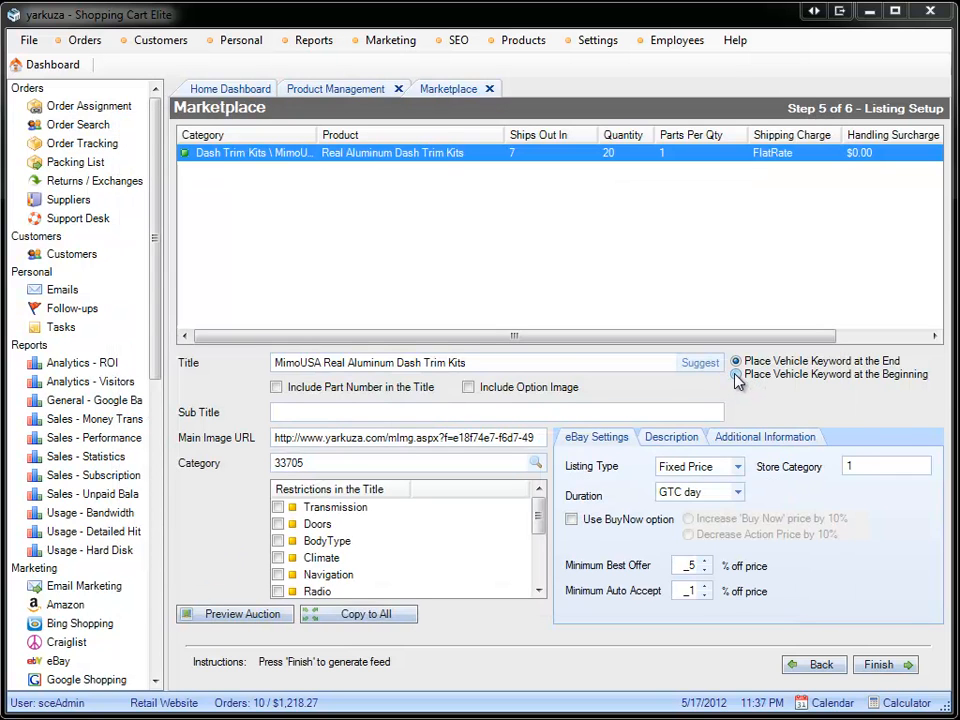
# - Try placing the vehicle keyword at the beginning of the listing title and switch it back to the end
pyautogui.click(736, 375)
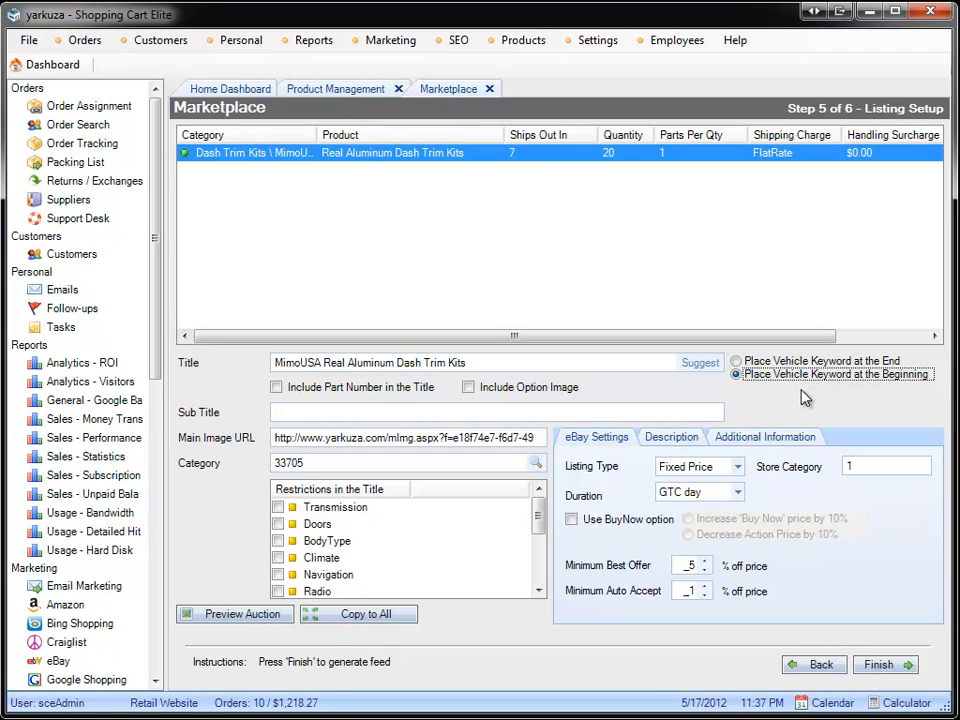
pyautogui.click(737, 362)
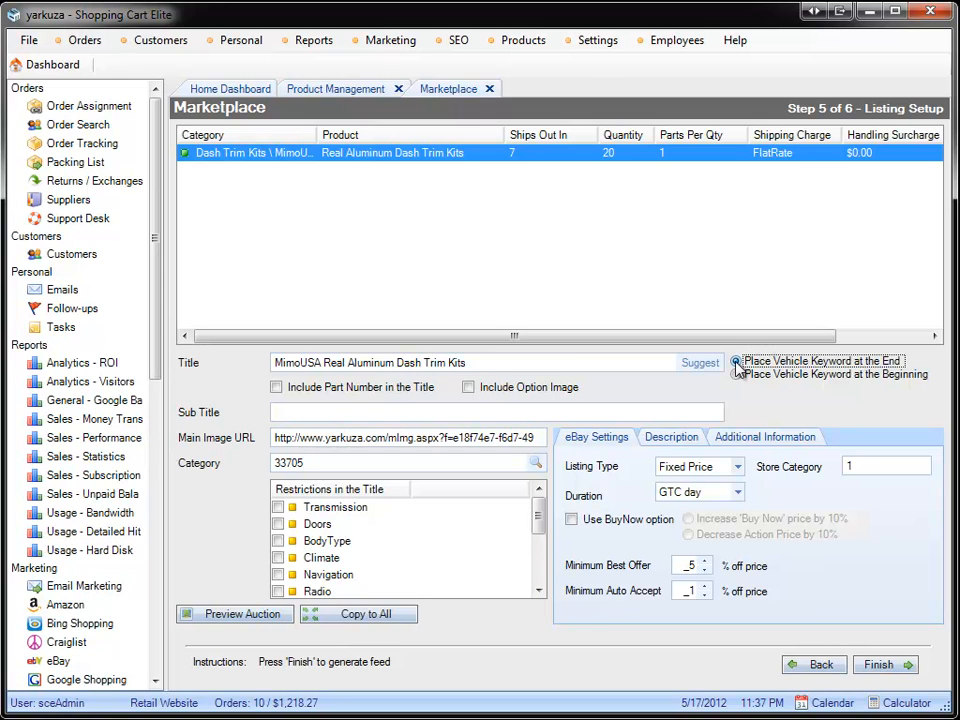
pyautogui.click(573, 361)
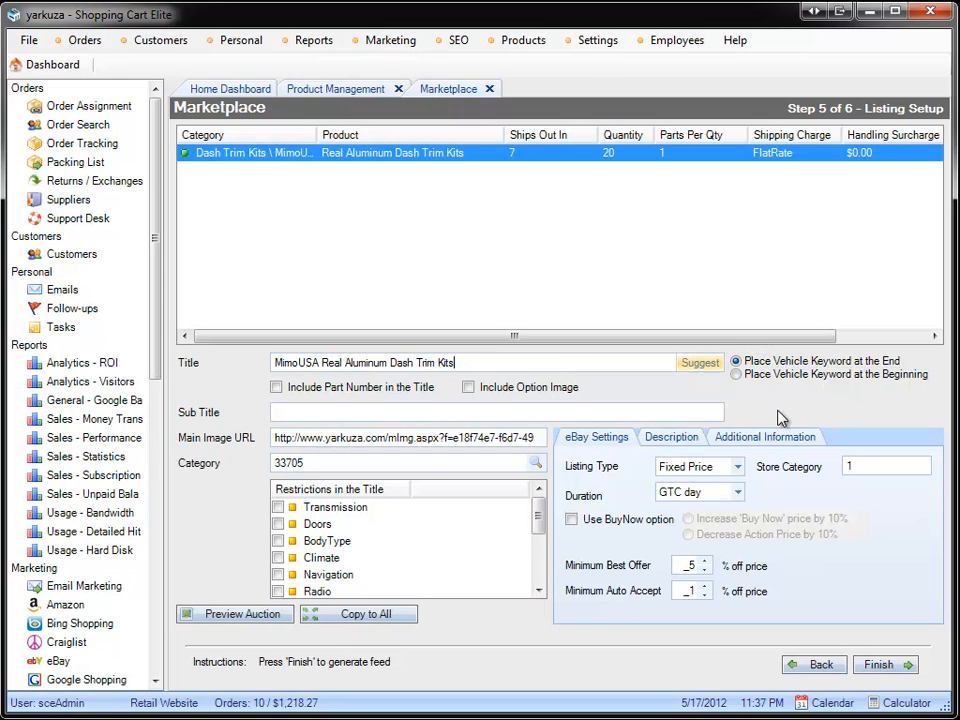
pyautogui.click(736, 365)
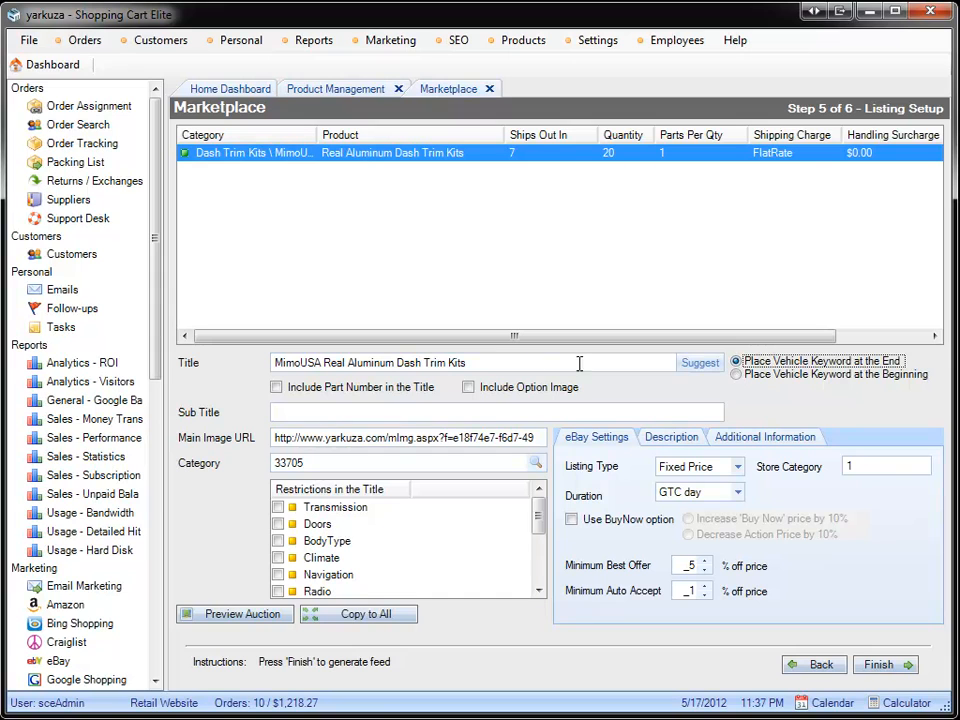
pyautogui.click(523, 366)
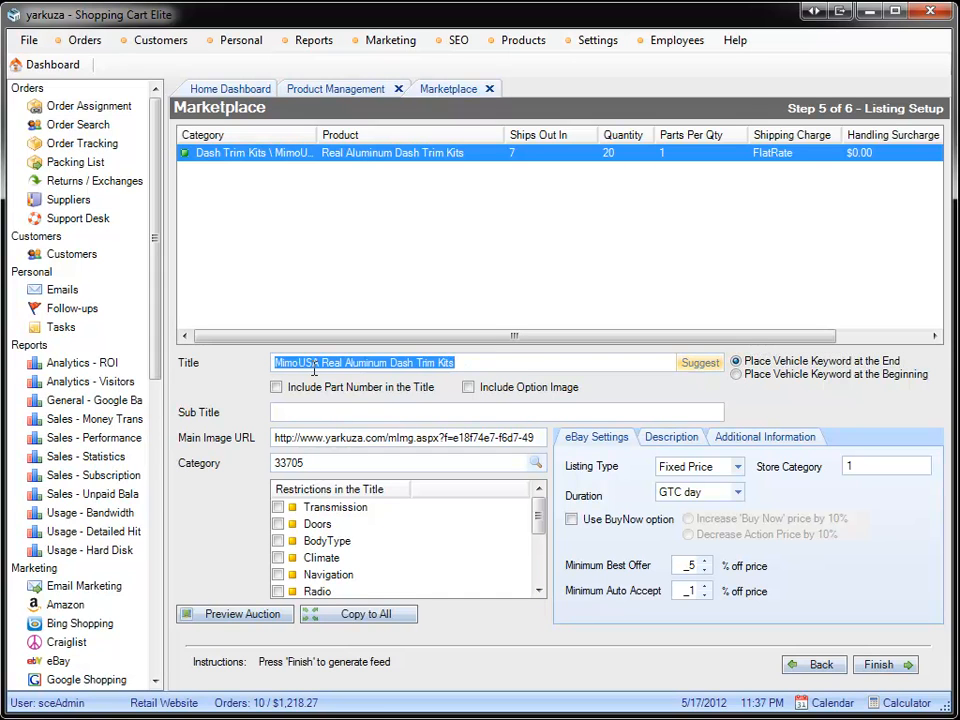
pyautogui.click(510, 363)
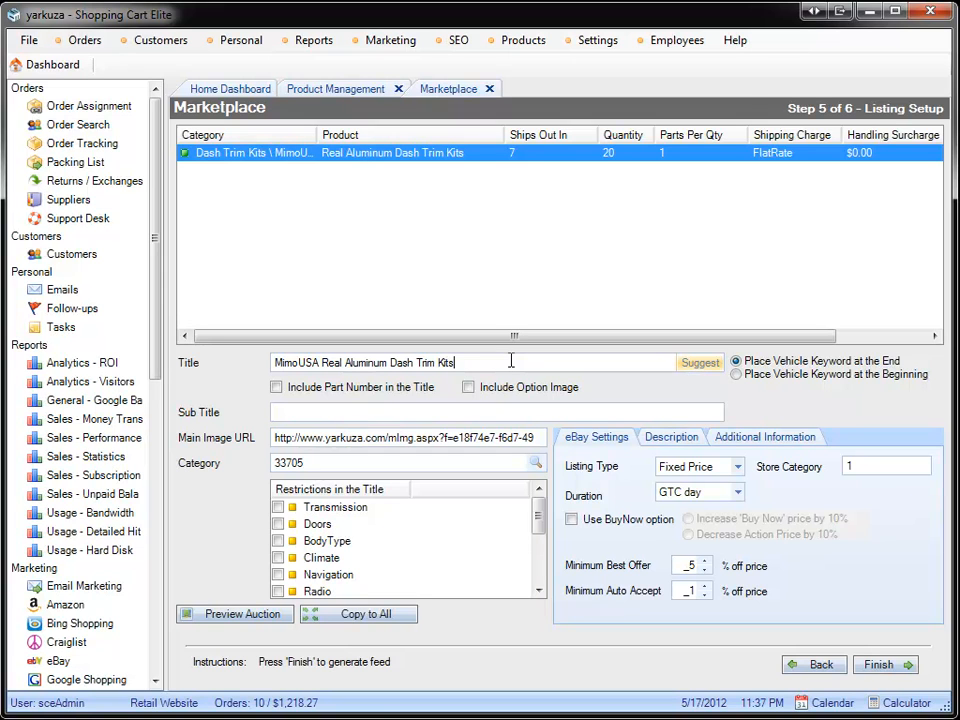
# - Place the vehicle keyword at the beginning of the MimoUSA Real Aluminum Dash Trim Kits title
pyautogui.click(736, 375)
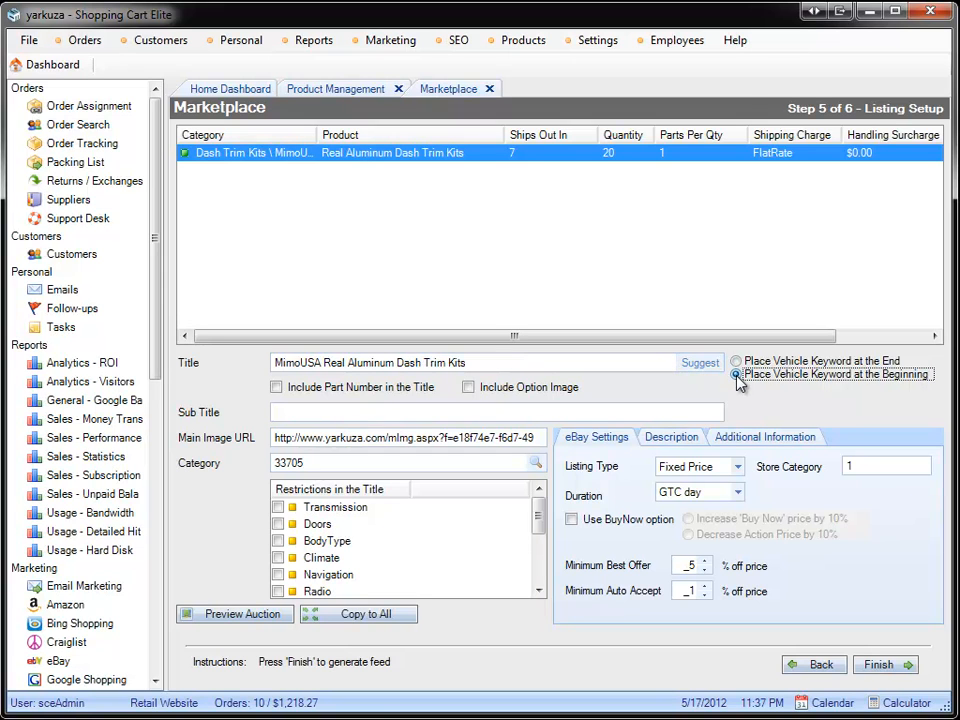
pyautogui.click(493, 364)
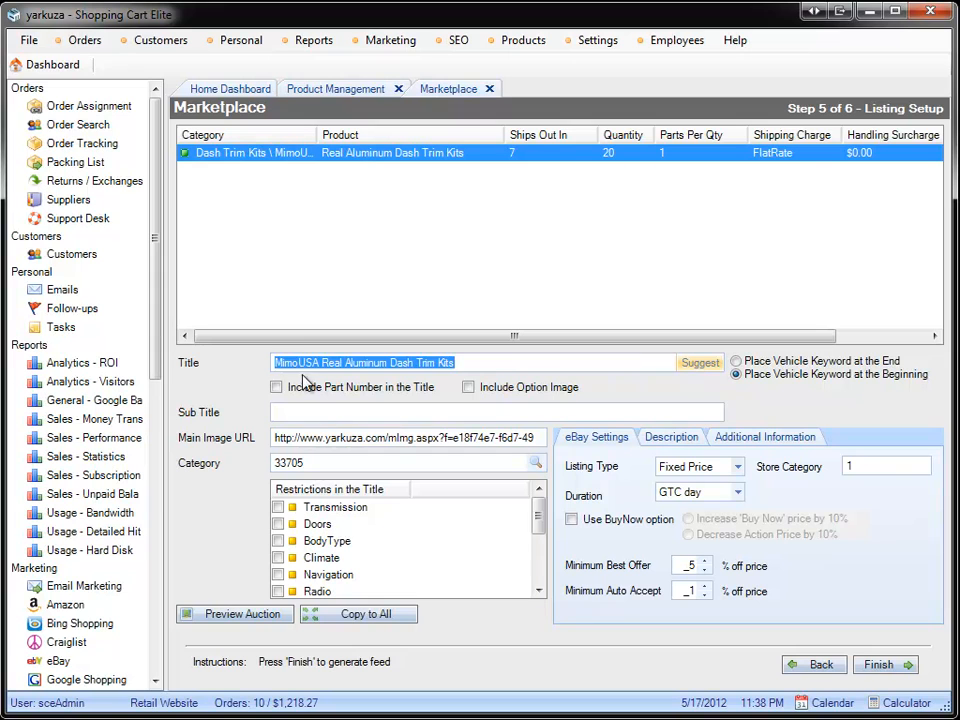
pyautogui.click(509, 363)
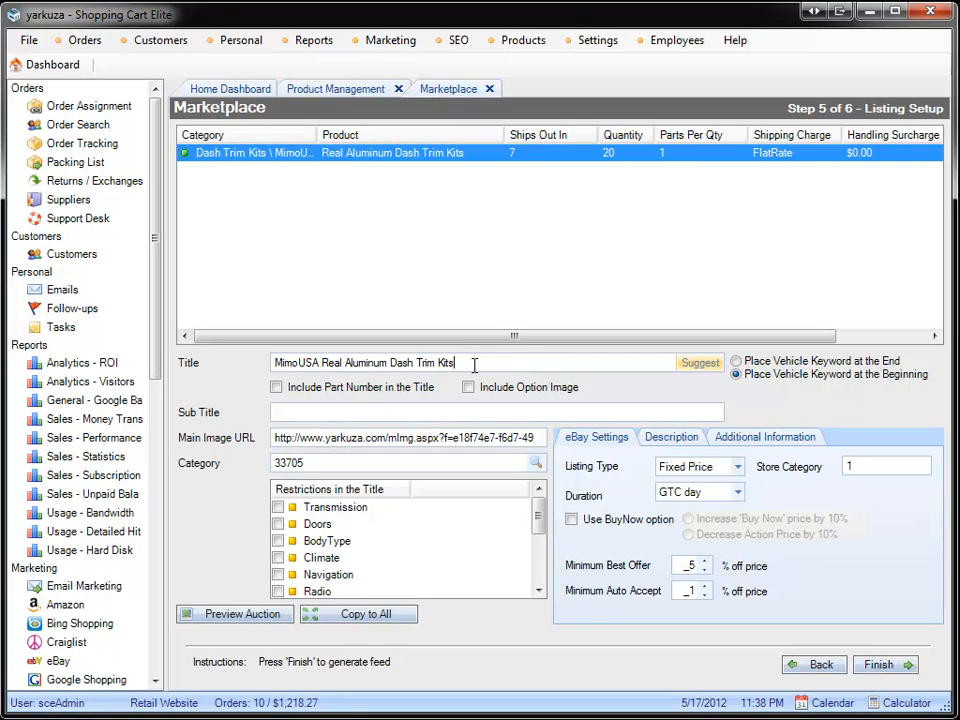
pyautogui.click(741, 375)
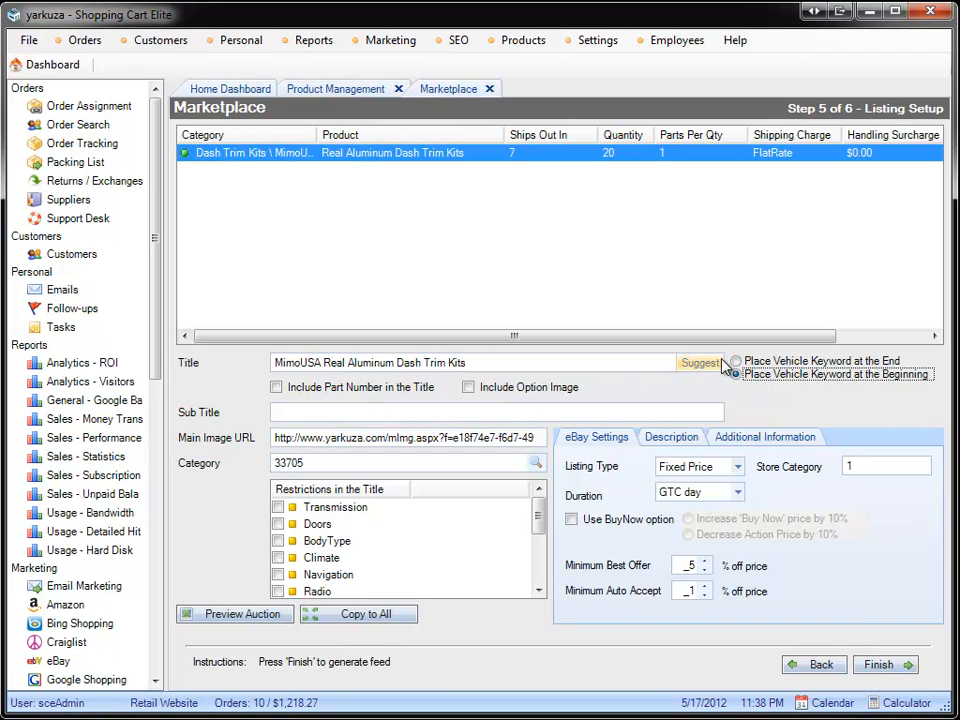
pyautogui.click(563, 360)
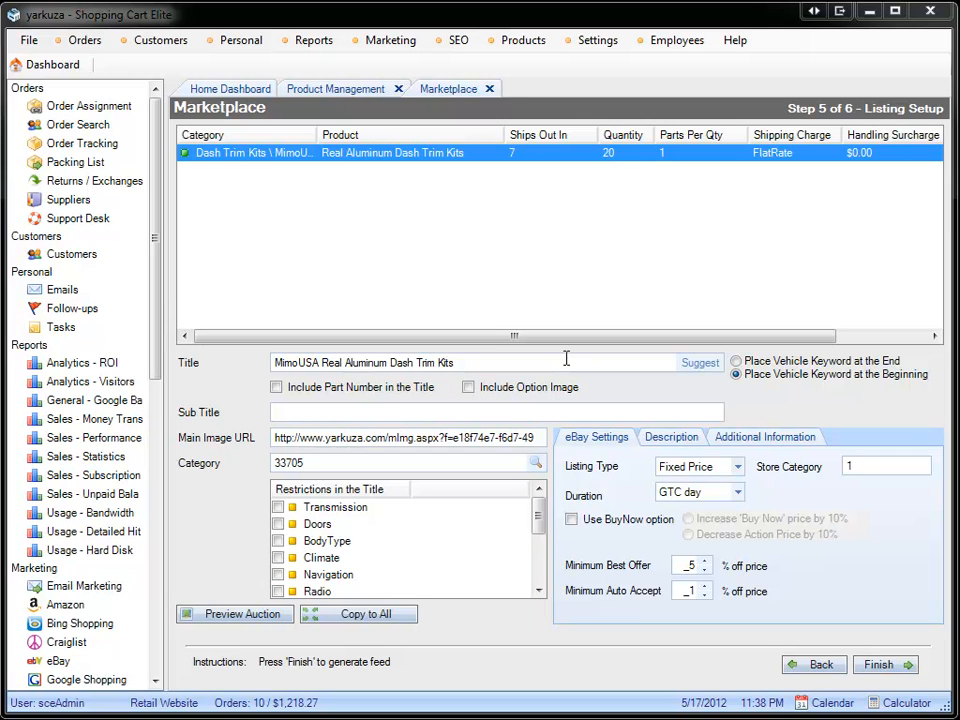
# - Change the listing title to "MimoUSA Real Brushed Aluminum Dash Trim Kits"
pyautogui.click(566, 359)
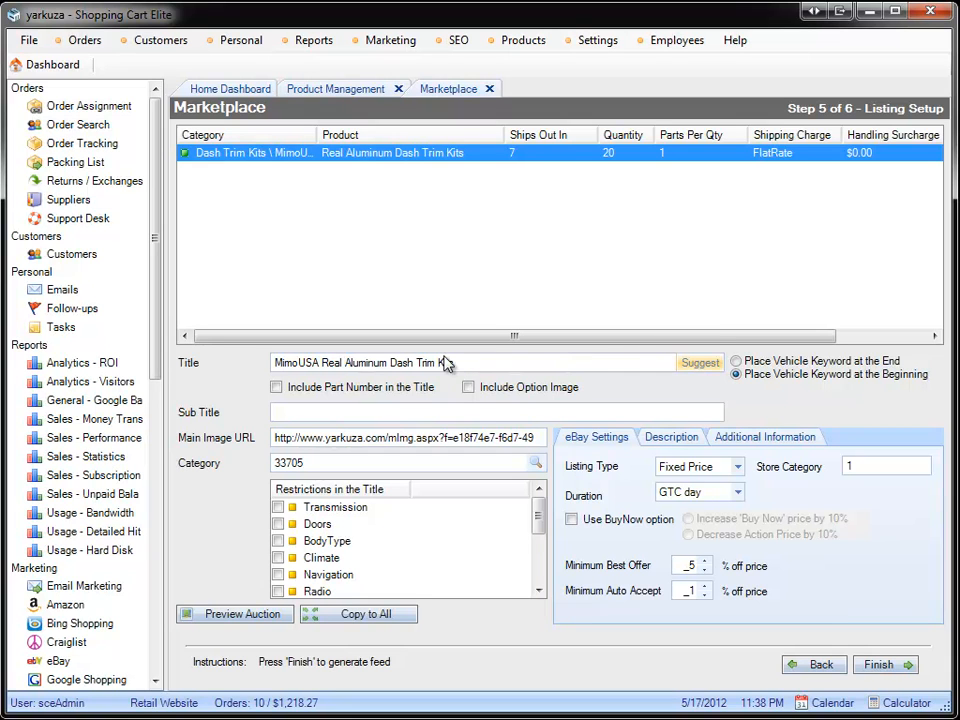
pyautogui.write('Brushed')
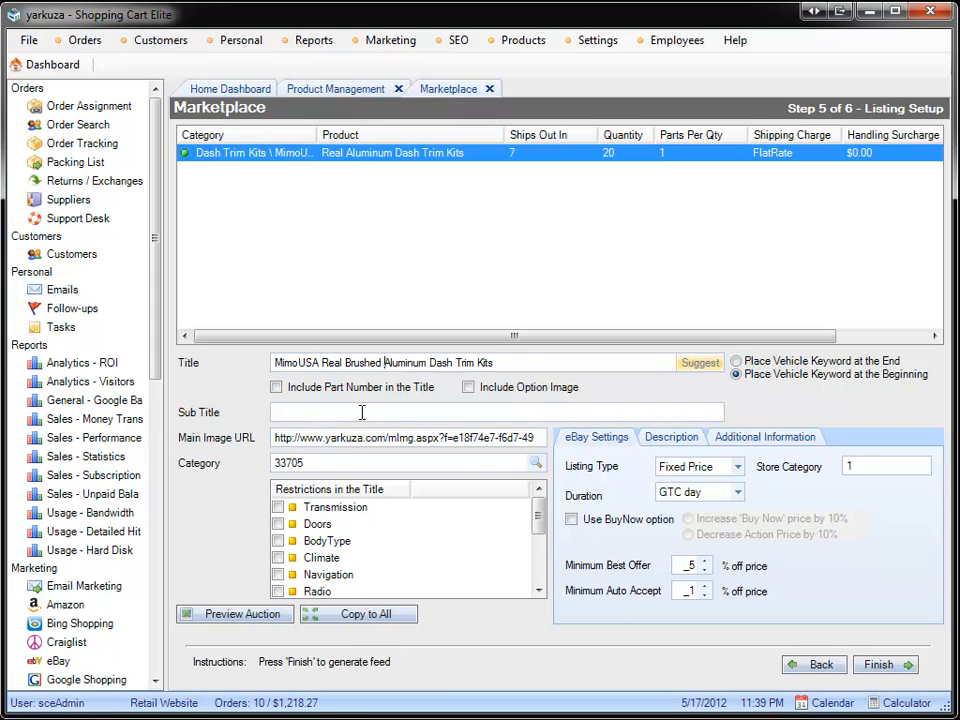
pyautogui.click(336, 461)
pyautogui.click(485, 550)
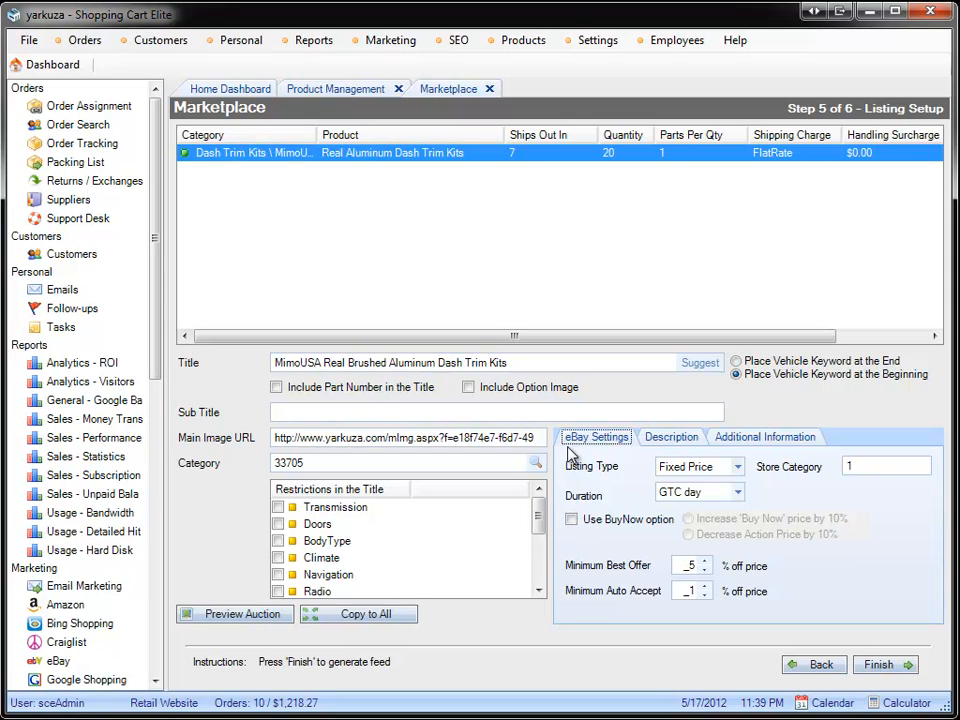
# - Generate the marketplace feed, exporting it to the Desktop under the file name eBay
pyautogui.click(880, 665)
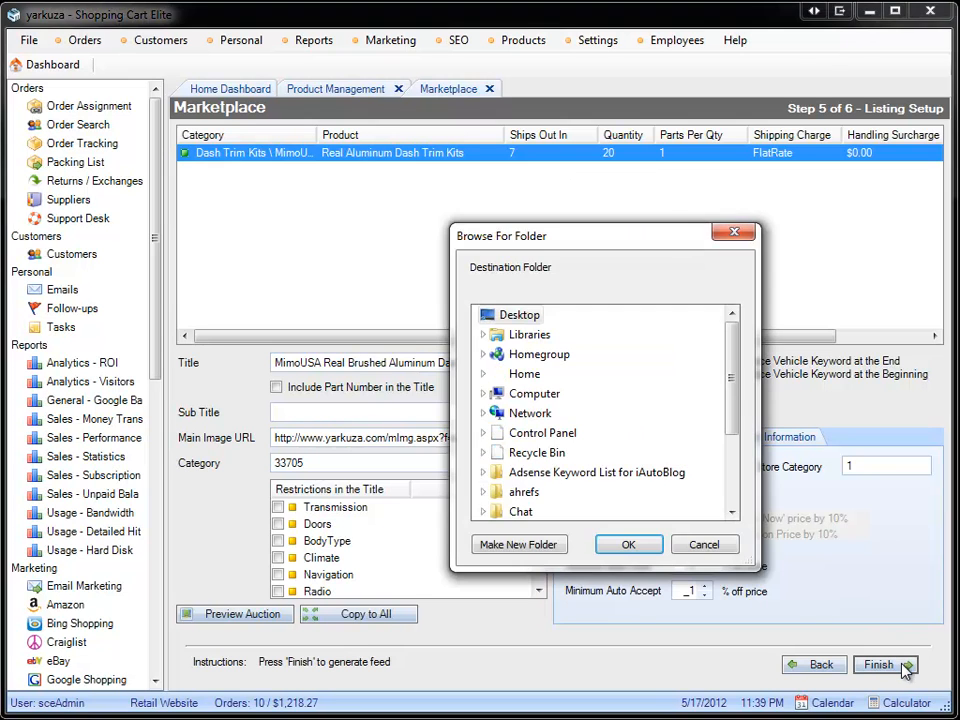
pyautogui.click(630, 546)
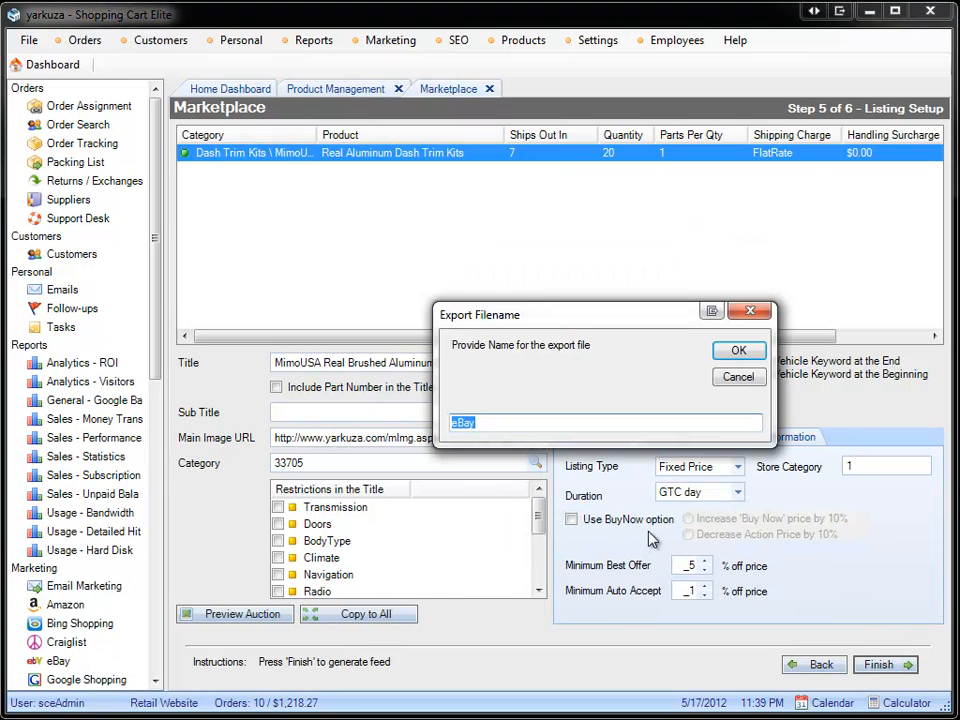
pyautogui.press('Return')
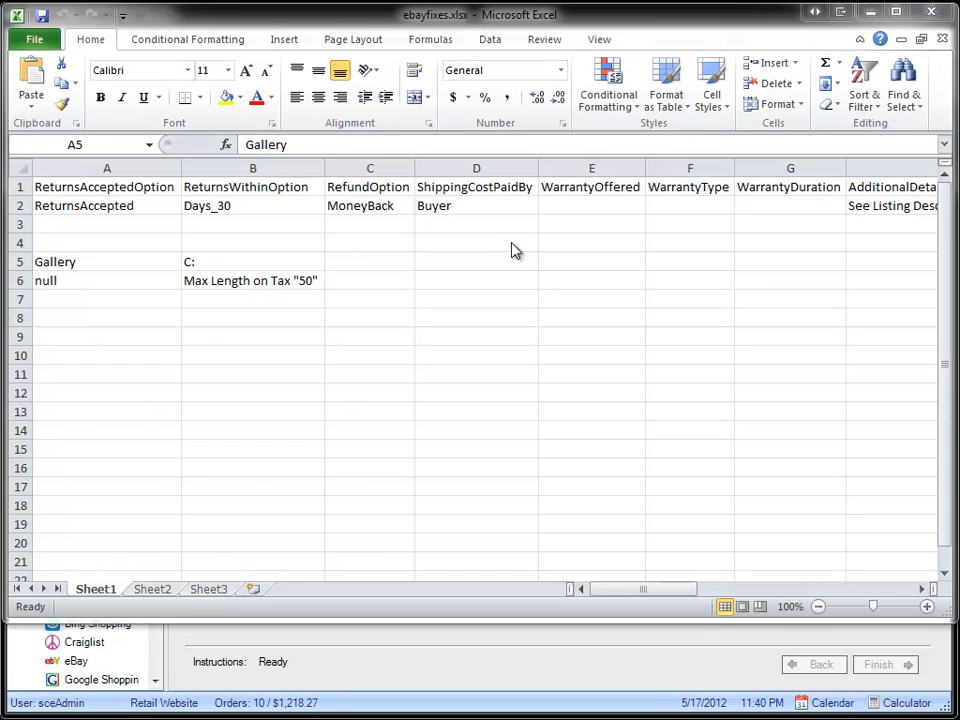
# - In the Excel workbook ebayfixes.xlsx, examine the return option, return period and ShippingCostPaidBy columns
pyautogui.click(133, 187)
pyautogui.moveTo(668, 594); pyautogui.dragTo(624, 596)
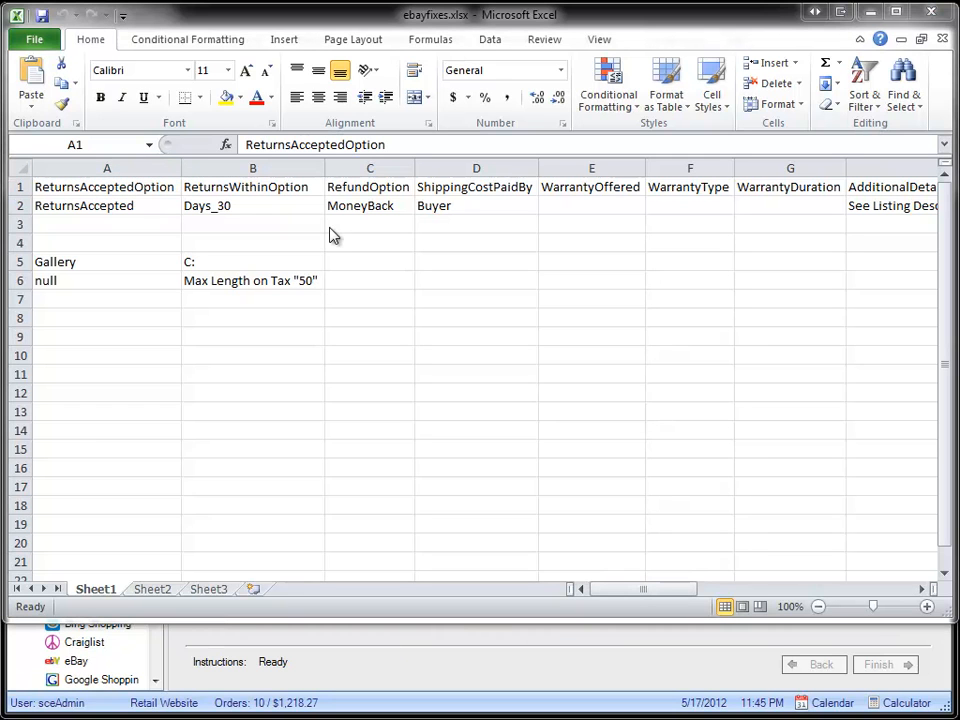
pyautogui.click(124, 188)
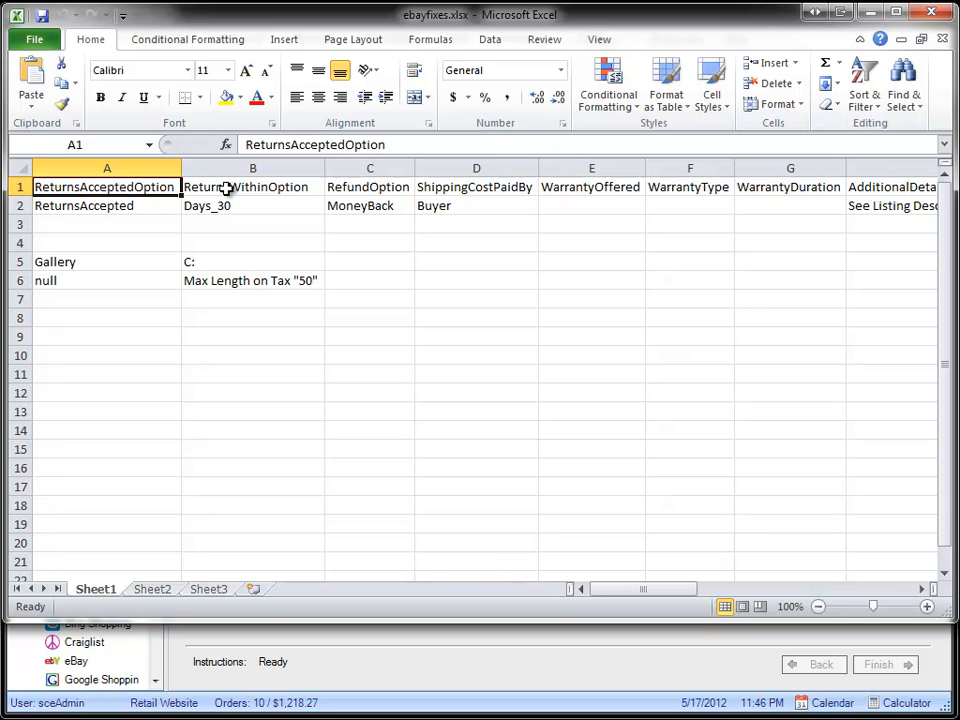
pyautogui.click(129, 207)
pyautogui.click(246, 186)
pyautogui.click(452, 190)
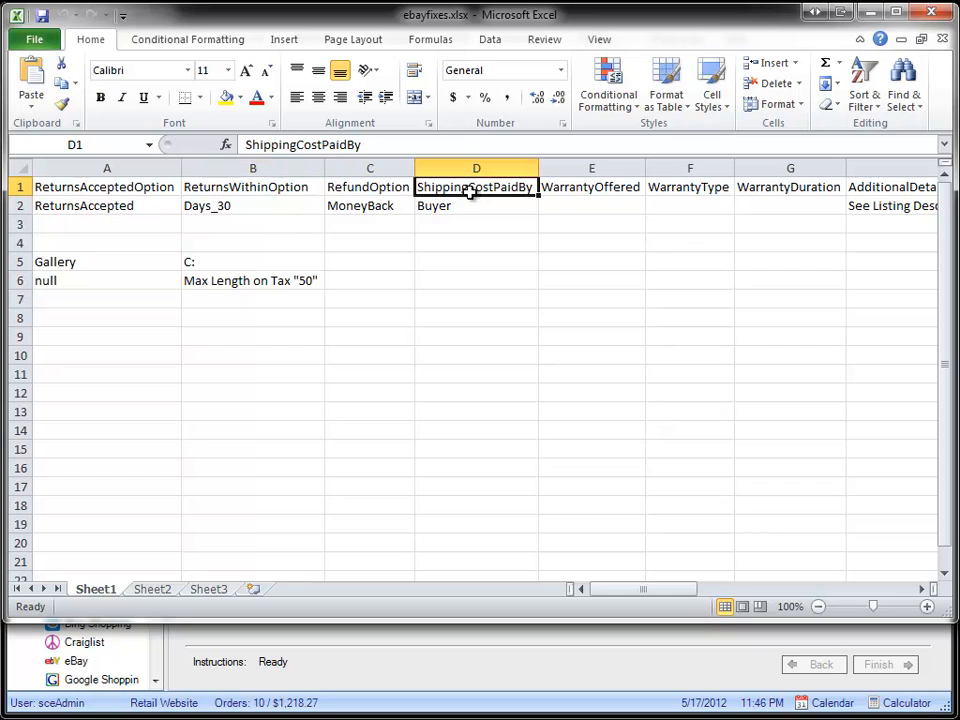
# - Examine the warranty and AdditionalDetails columns and the DispatchTimeMax processing time value
pyautogui.press('Right')
pyautogui.press('Right')
pyautogui.press('Right')
pyautogui.press('Right')
pyautogui.press('Right')
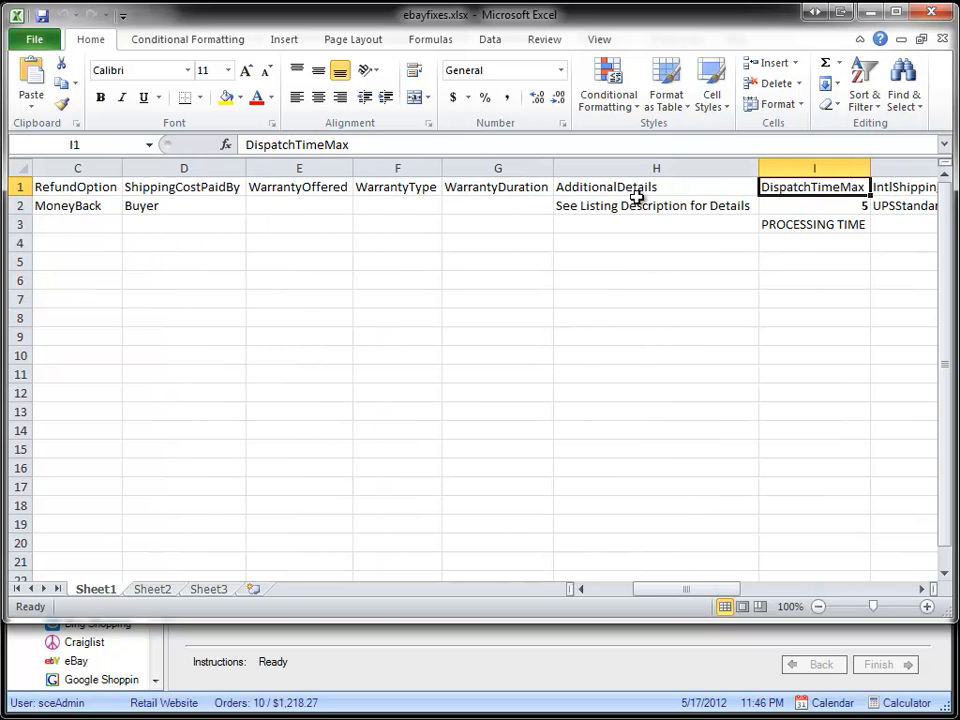
pyautogui.press('Right')
pyautogui.press('Right')
pyautogui.moveTo(523, 189)
pyautogui.mouseDown()
pyautogui.moveTo(523, 206)
pyautogui.moveTo(514, 189)
pyautogui.mouseUp()
pyautogui.click(520, 240)
pyautogui.click(514, 190)
pyautogui.click(518, 203)
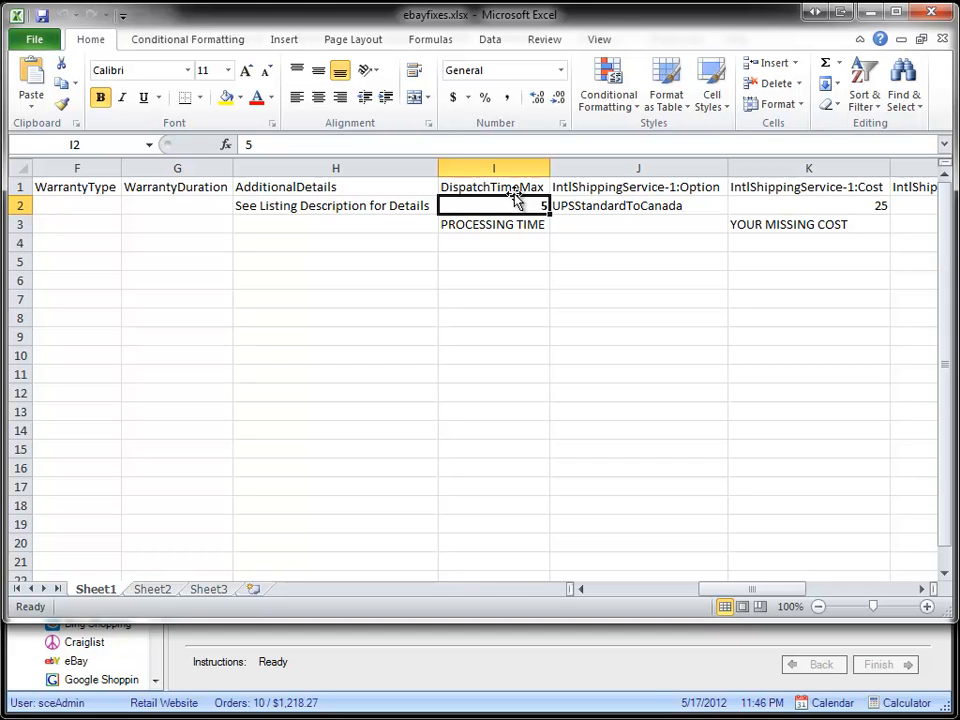
# - Examine the remaining international shipping columns and the Gallery and maximum length notes below the first rows
pyautogui.press('Tab')
pyautogui.press('Tab')
pyautogui.press('Tab')
pyautogui.press('Tab')
pyautogui.press('Tab')
pyautogui.press('Tab')
pyautogui.press('Tab')
pyautogui.press('Tab')
pyautogui.press('Return')
pyautogui.press('Down')
pyautogui.press('Down')
pyautogui.press('Down')
pyautogui.press('Up')
pyautogui.press('Right')
pyautogui.press('Up')
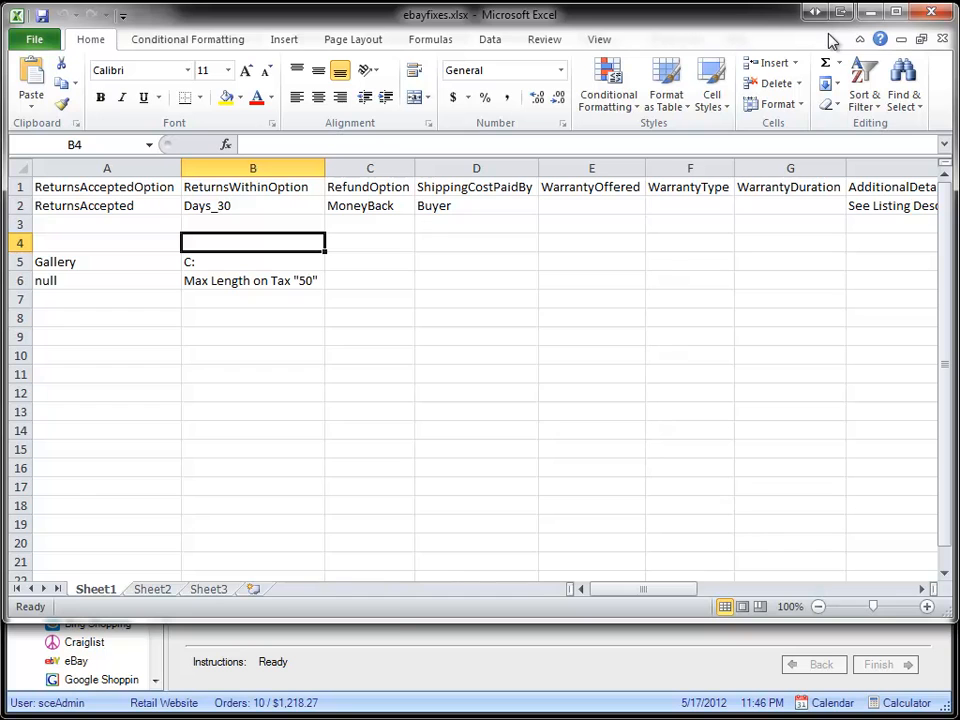
# - Switch back to the ebayfixes.xlsx workbook to check the first international shipping option, and minimize it
pyautogui.click(869, 12)
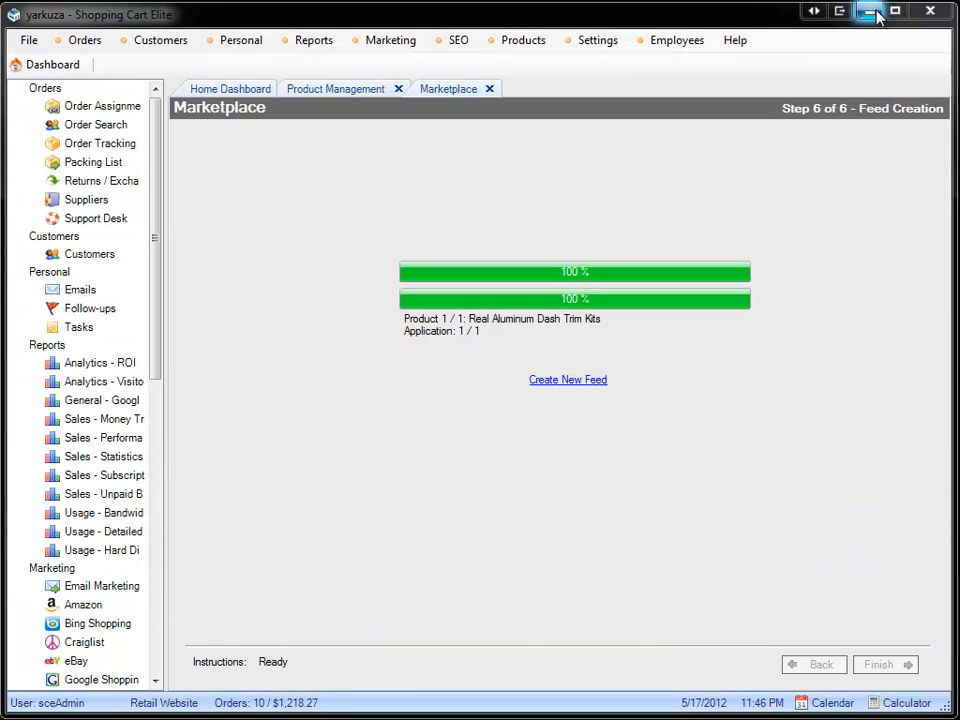
pyautogui.click(600, 719)
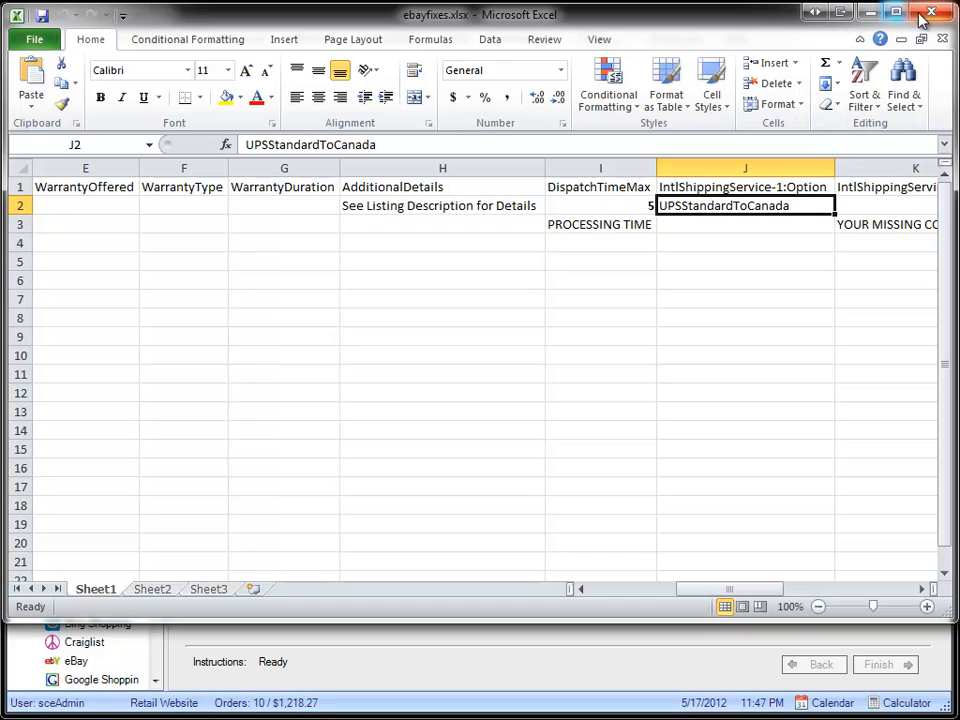
pyautogui.click(869, 12)
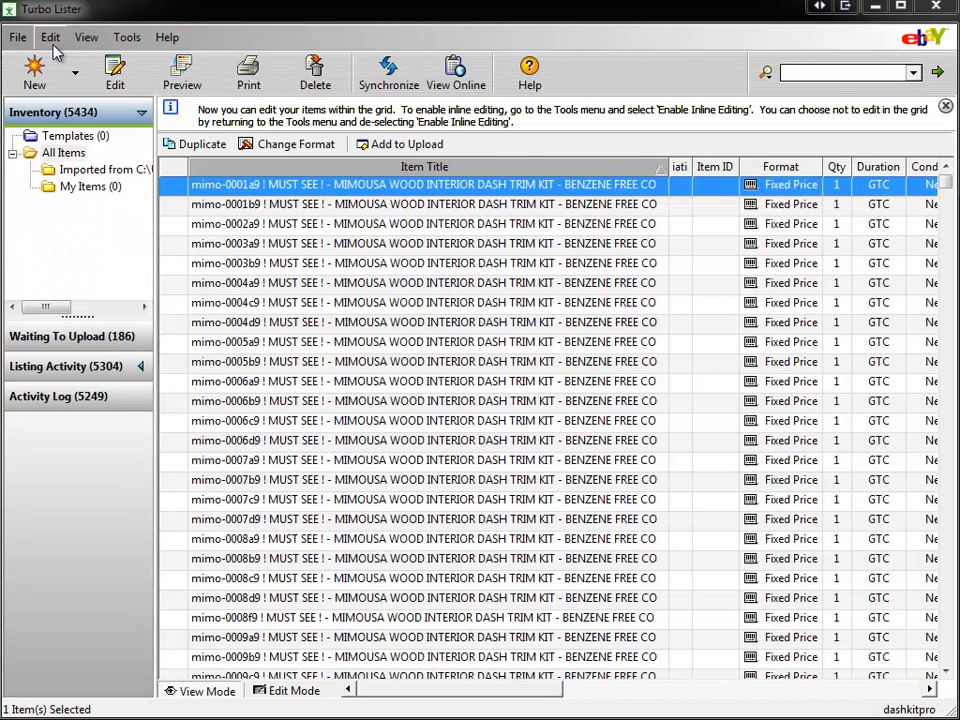
# - In Turbo Lister, view the file selection for importing items from a CSV file and leave without importing
pyautogui.click(22, 41)
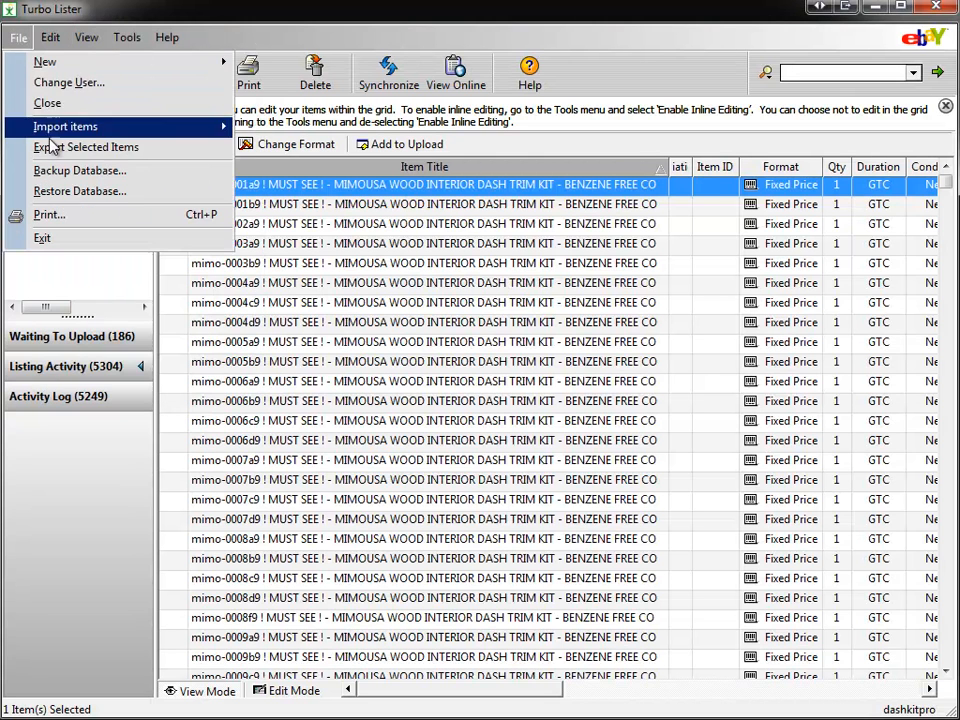
pyautogui.moveTo(65, 126)
pyautogui.click(268, 147)
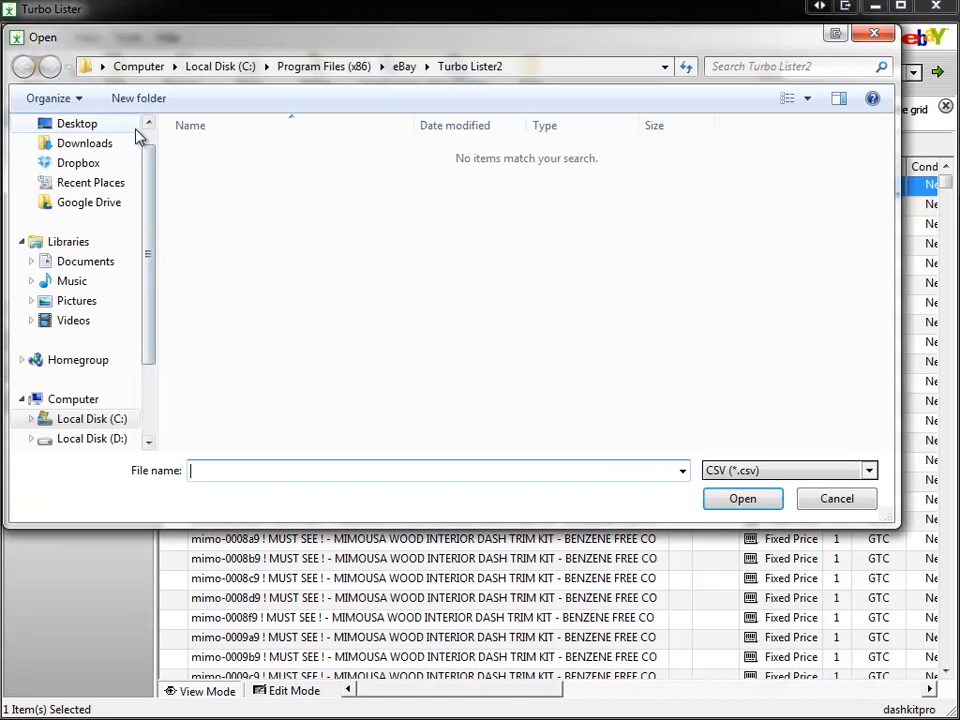
pyautogui.click(845, 500)
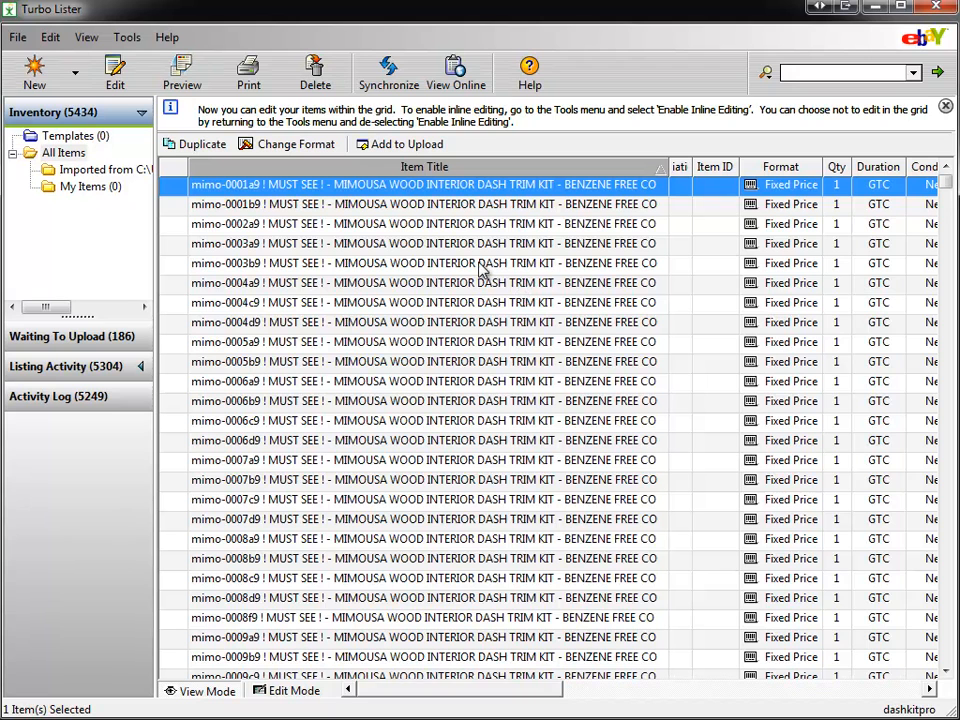
# - Open the listings from mimo-0001a9 to mimo-0008c9 for multiple-item editing, examine the payment and return policy settings, and cancel
pyautogui.keyDown('shift'); pyautogui.click(503, 502); pyautogui.keyUp('shift')
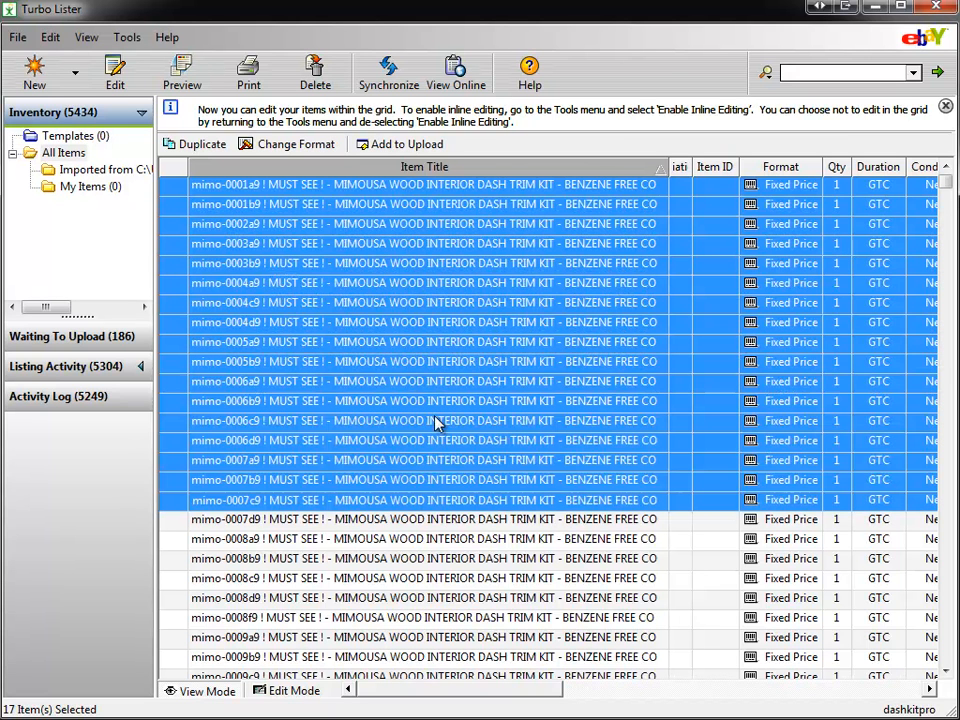
pyautogui.keyDown('shift'); pyautogui.click(465, 578); pyautogui.keyUp('shift')
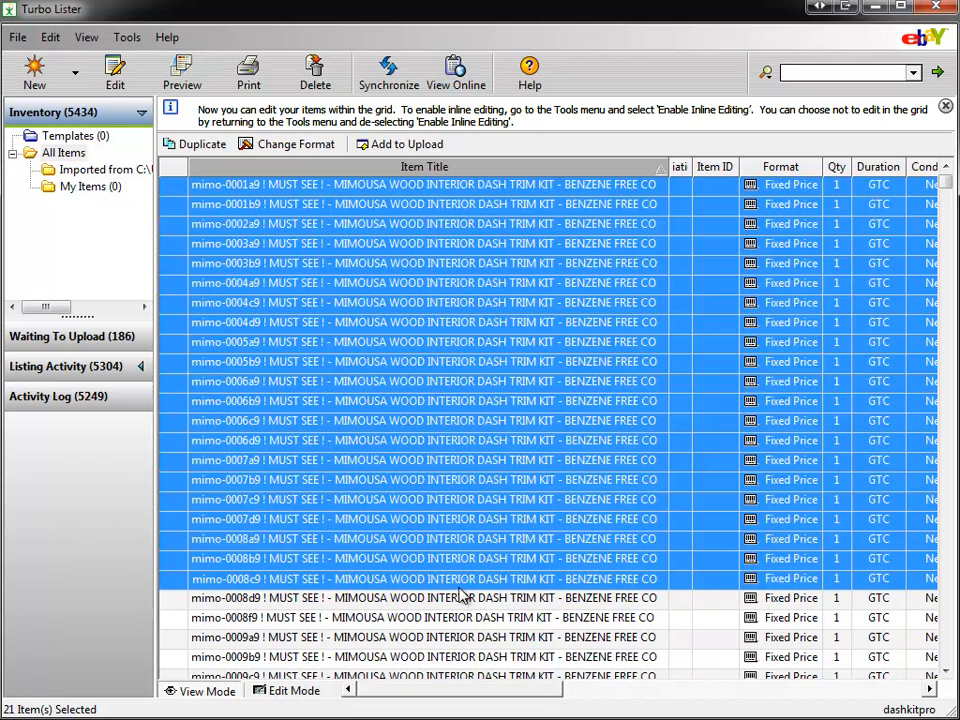
pyautogui.rightClick(490, 318)
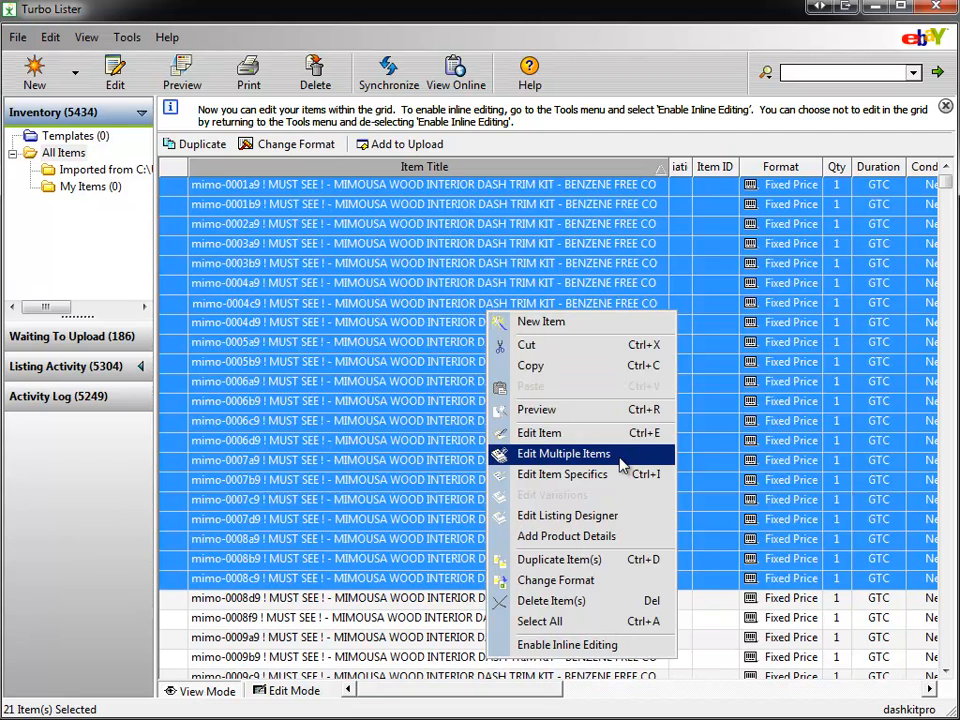
pyautogui.click(530, 453)
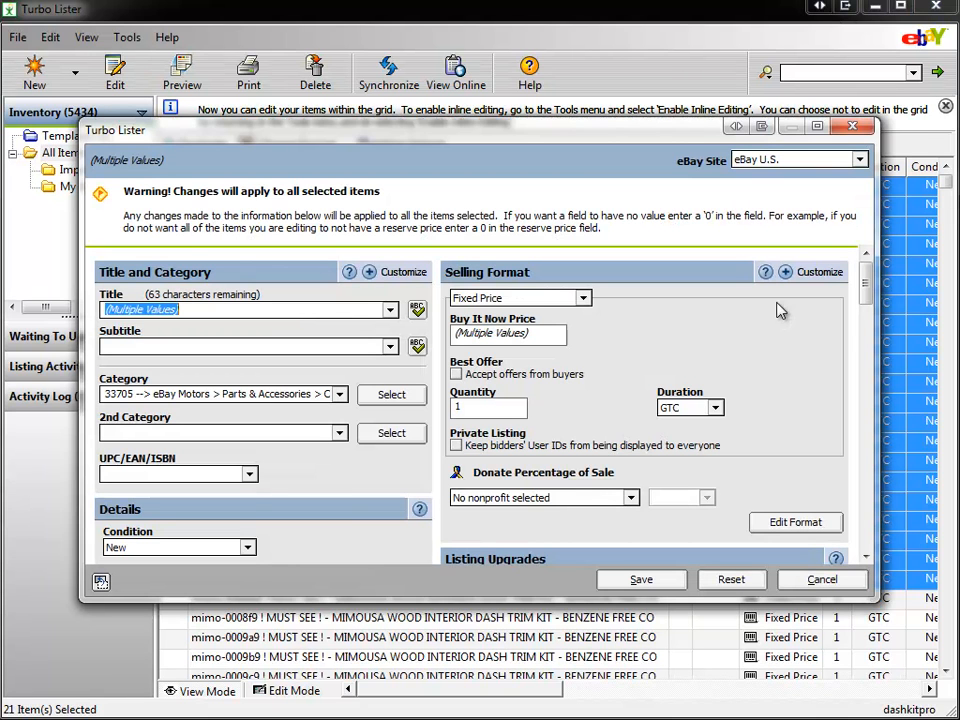
pyautogui.moveTo(866, 283); pyautogui.dragTo(876, 541)
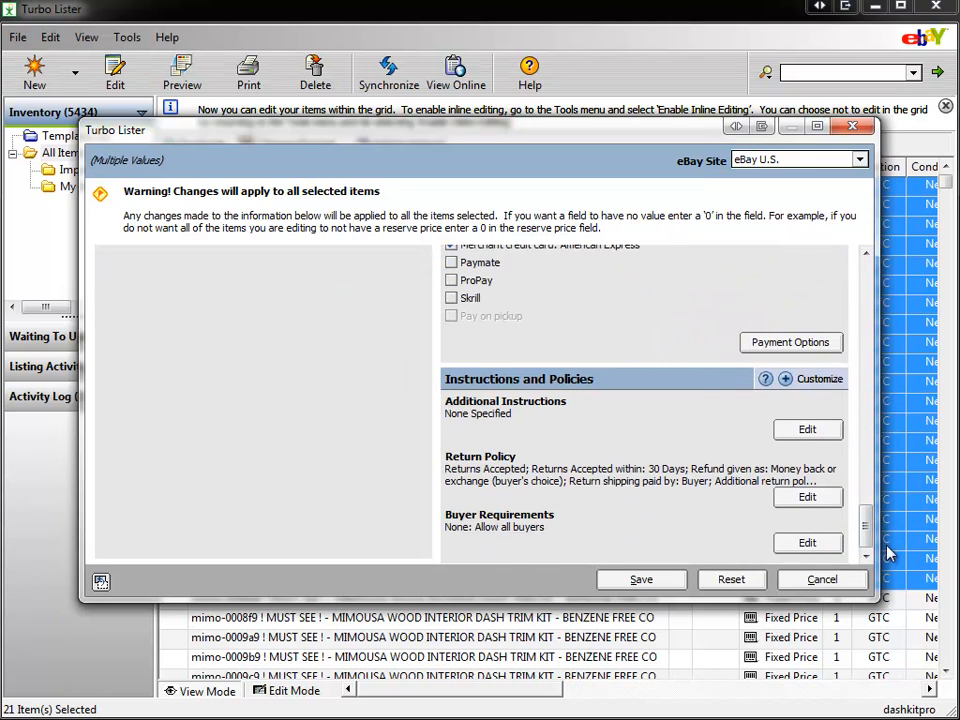
pyautogui.click(826, 581)
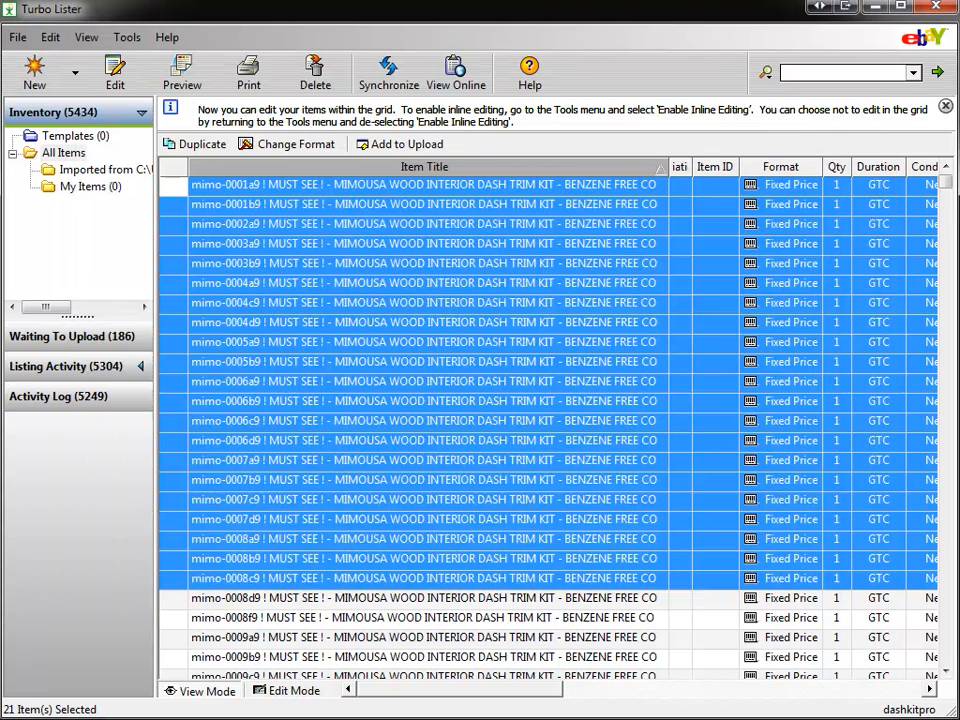